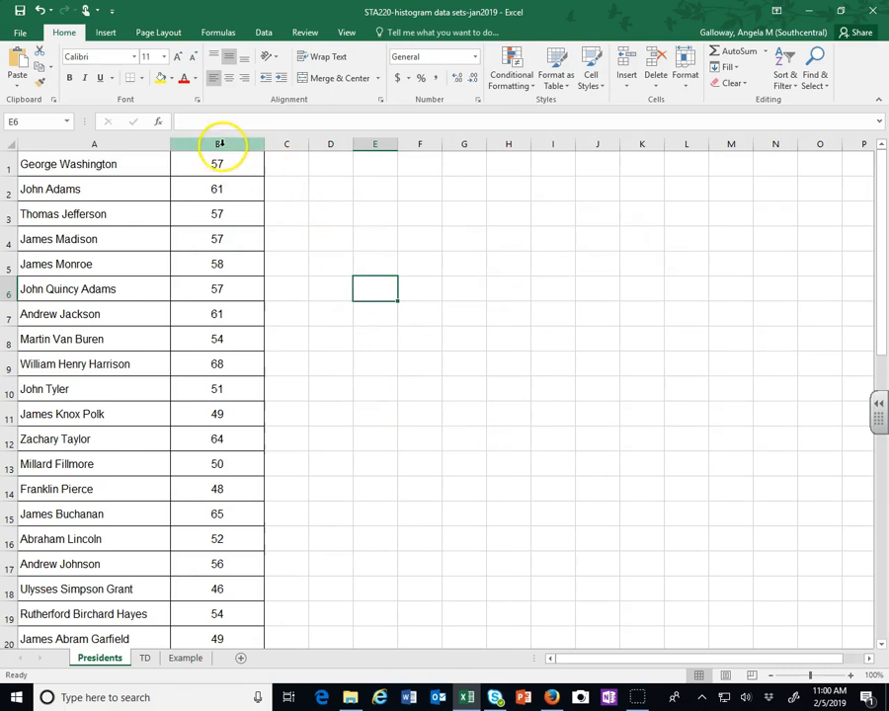
{"action": "left_click", "coordinate": [220, 143]}
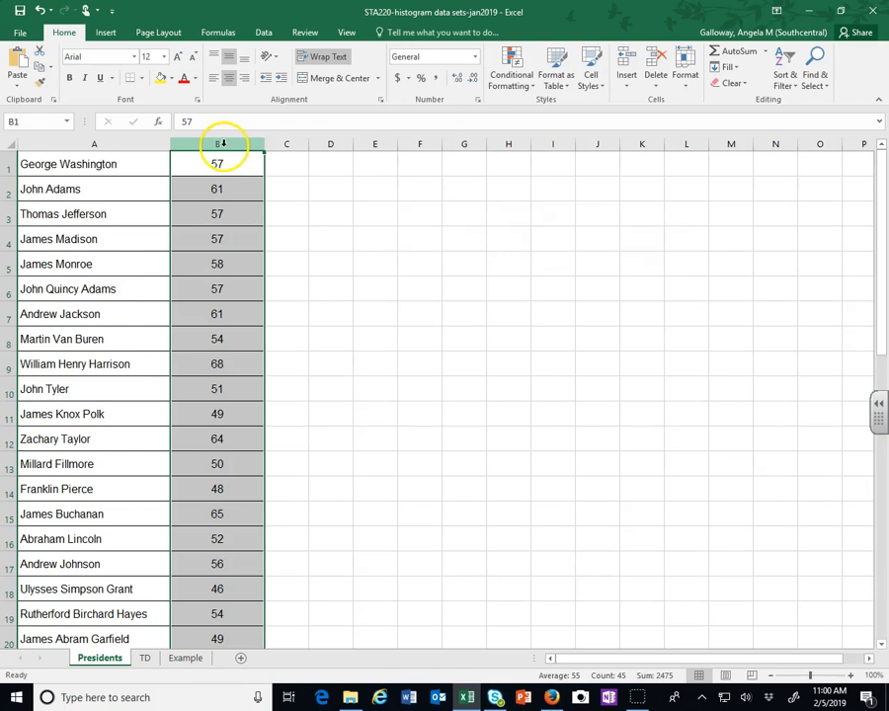
{"action": "scroll", "coordinate": [295, 318], "scroll_direction": "down", "scroll_amount": 13}
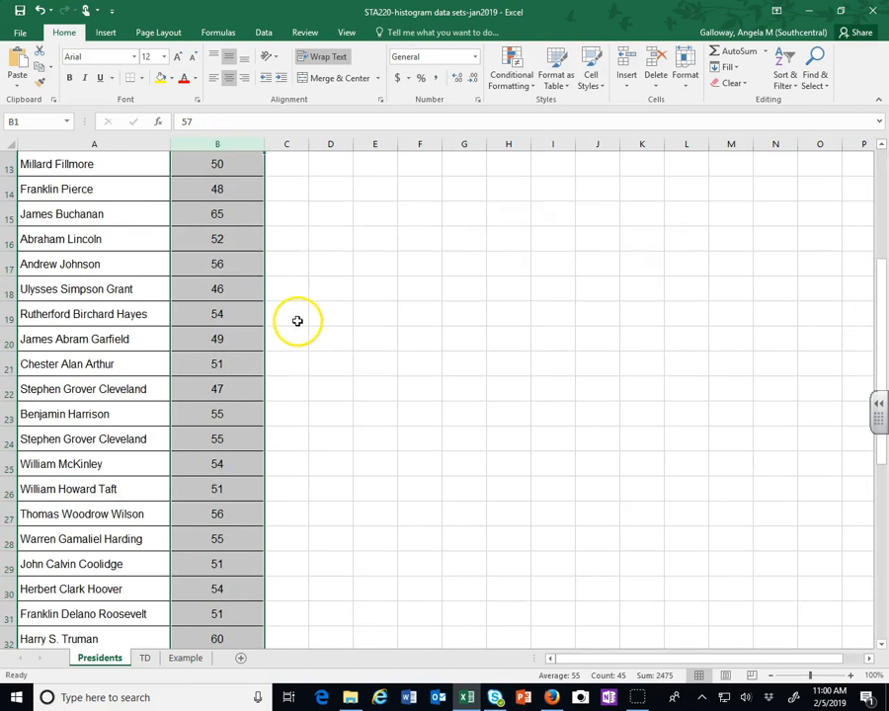
{"action": "scroll", "coordinate": [297, 319], "scroll_direction": "up", "scroll_amount": 13}
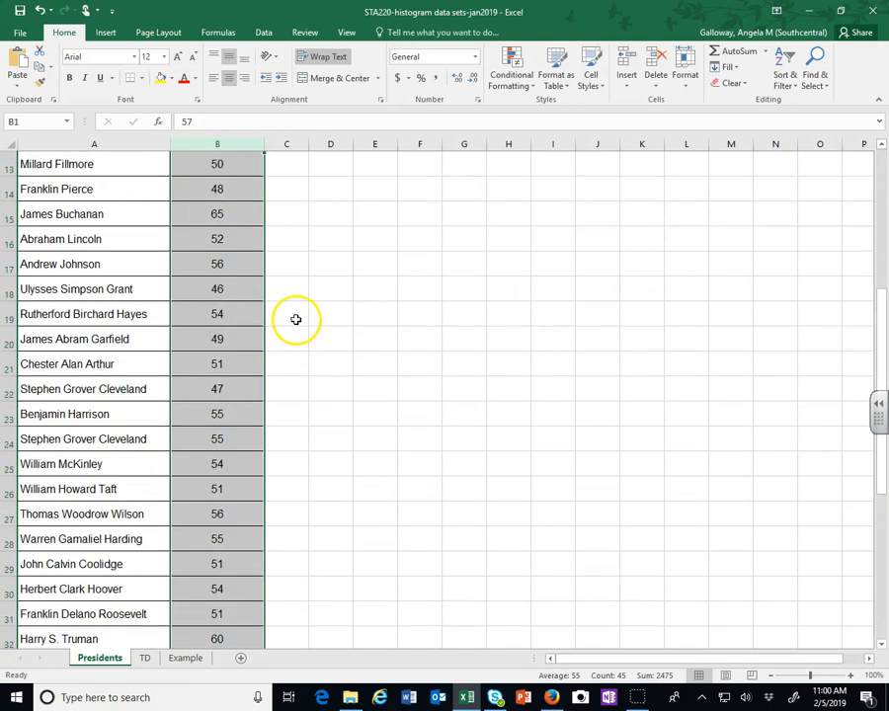
{"action": "left_click", "coordinate": [306, 207]}
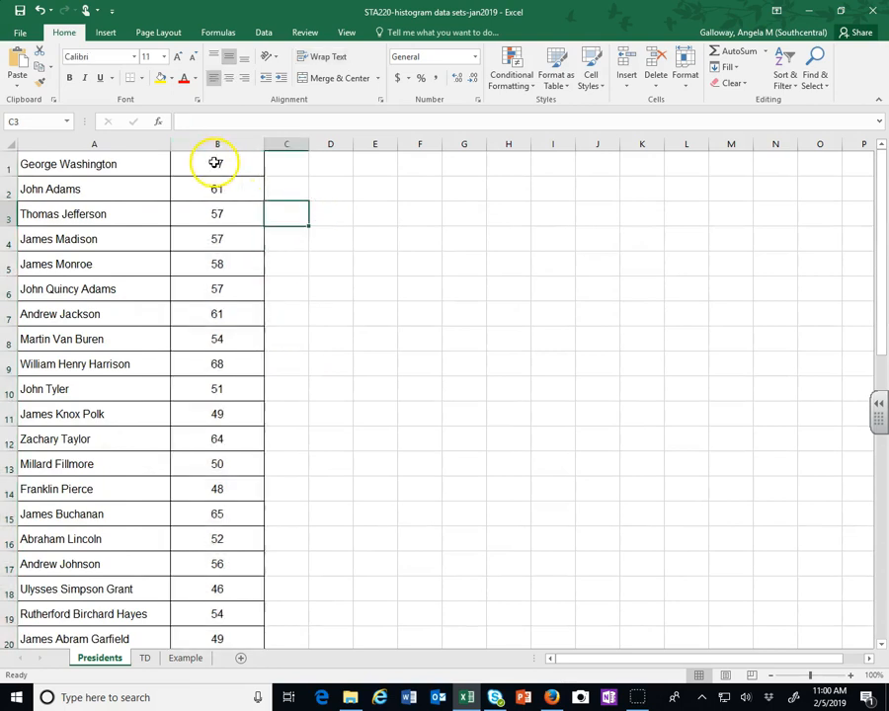
Step: Insert a histogram chart from all the numbers beside the presidents' names in column B
{"action": "left_click", "coordinate": [214, 162]}
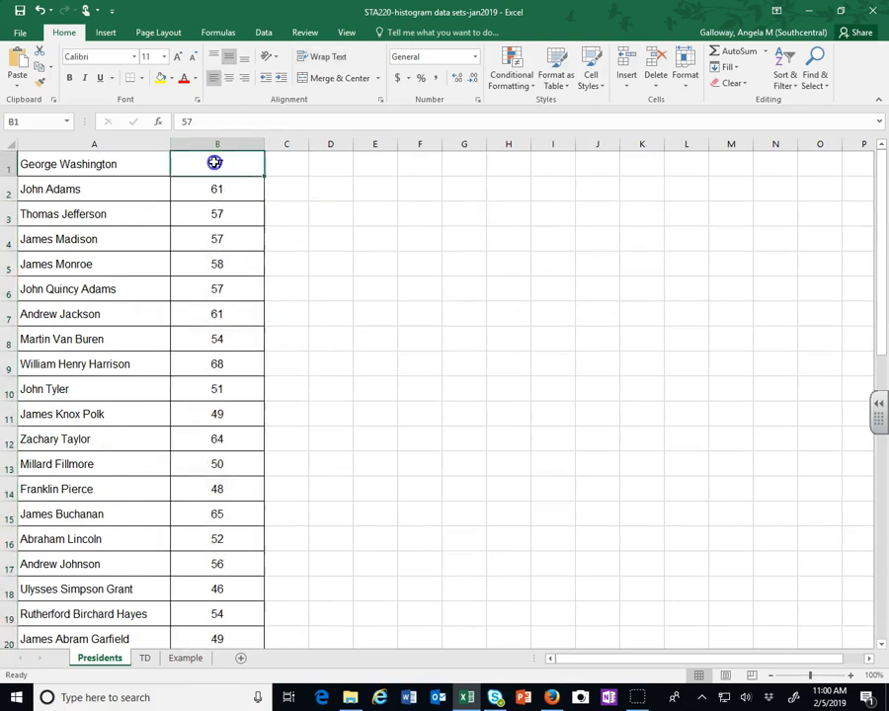
{"action": "left_click_drag", "start_coordinate": [214, 163], "coordinate": [226, 619]}
{"action": "scroll", "coordinate": [359, 354], "scroll_direction": "up", "scroll_amount": 8}
{"action": "scroll", "coordinate": [354, 356], "scroll_direction": "up", "scroll_amount": 1}
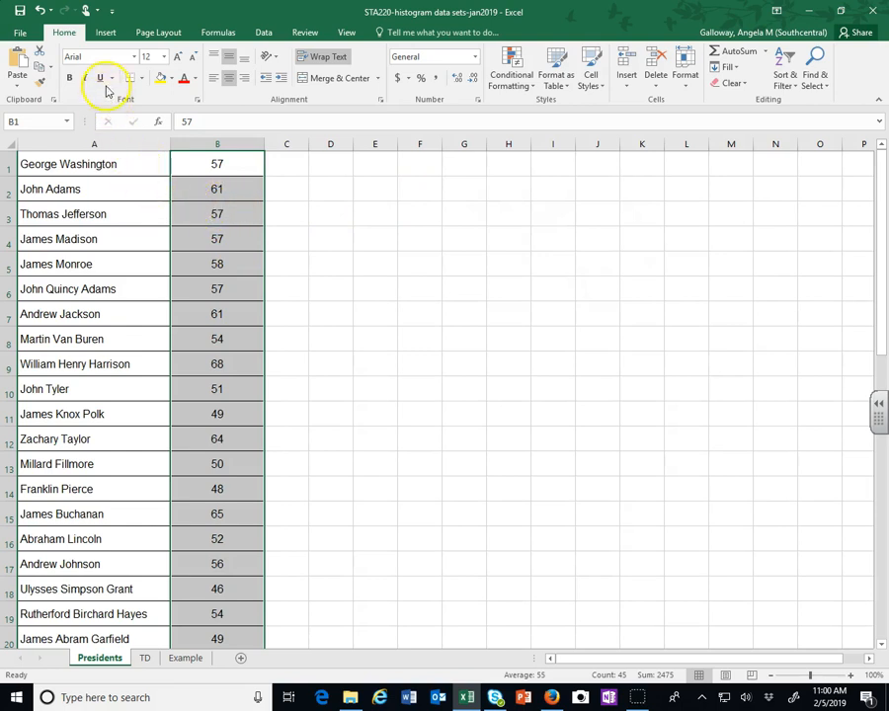
{"action": "left_click", "coordinate": [106, 33]}
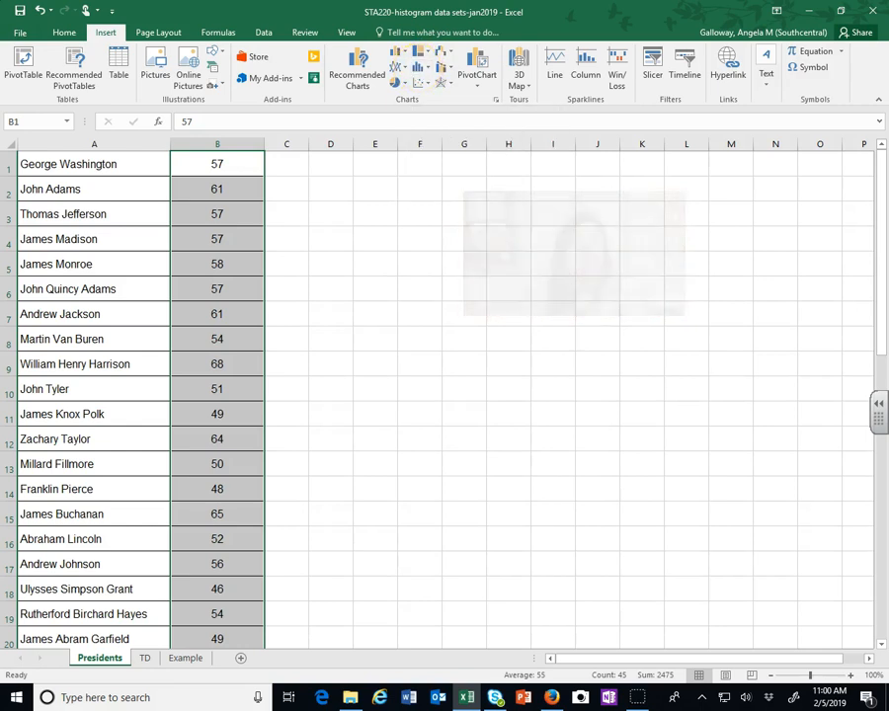
{"action": "left_click", "coordinate": [419, 69]}
{"action": "mouse_move", "coordinate": [433, 117]}
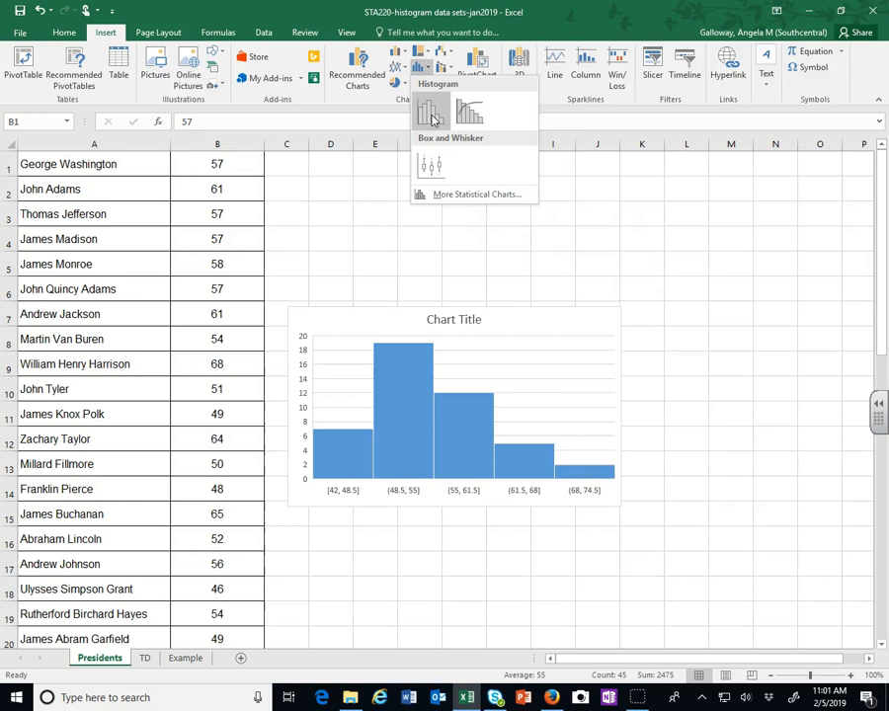
{"action": "left_click", "coordinate": [433, 117]}
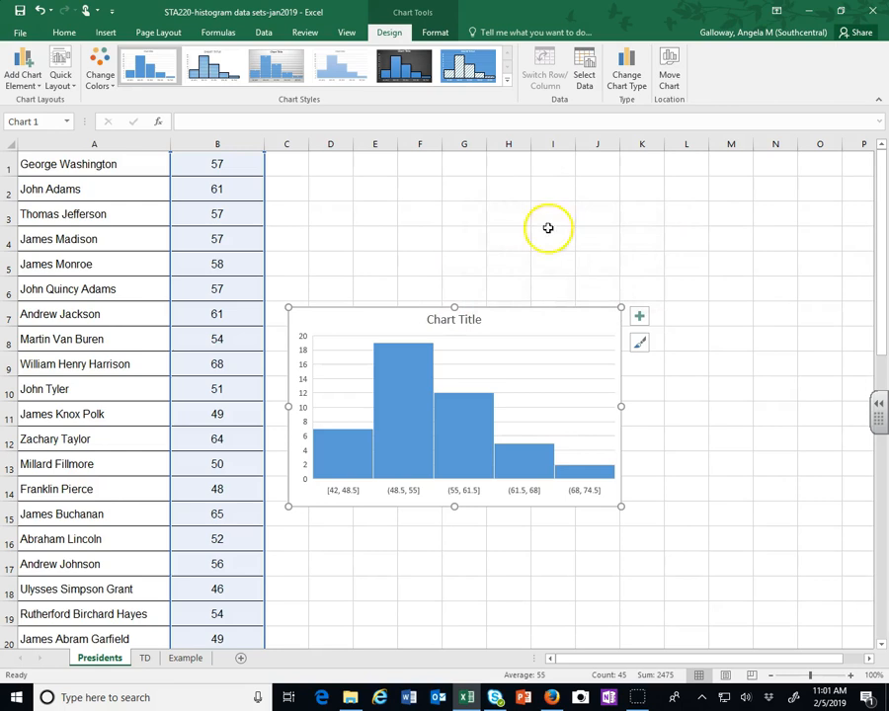
Step: Enlarge the histogram and place it beside the data, spanning about columns C to M and rows 4 to 14
{"action": "left_click_drag", "start_coordinate": [287, 309], "coordinate": [245, 247]}
{"action": "left_click_drag", "start_coordinate": [510, 272], "coordinate": [563, 260]}
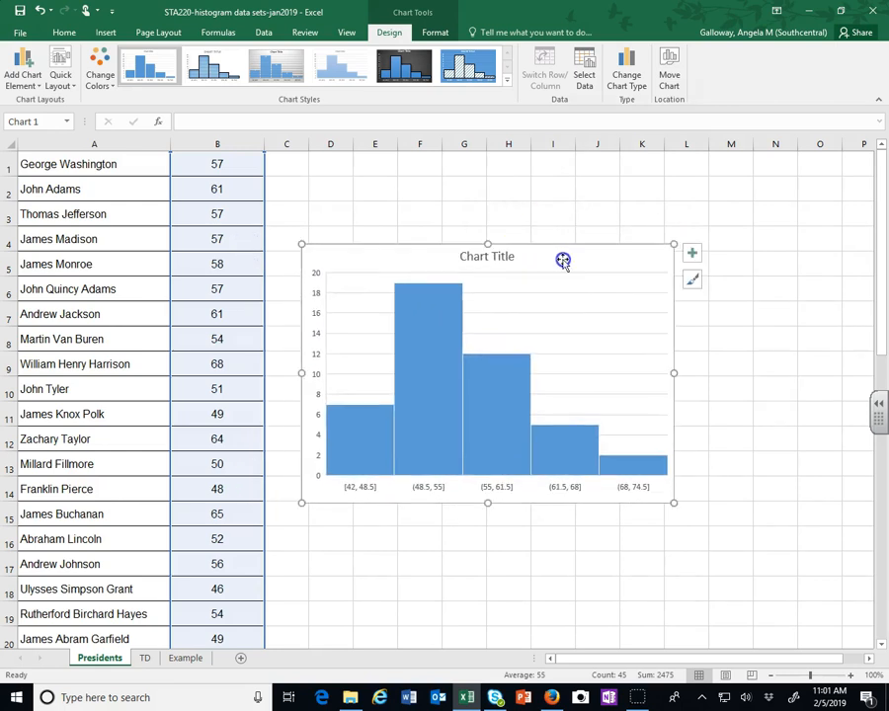
{"action": "left_click_drag", "start_coordinate": [674, 503], "coordinate": [747, 491]}
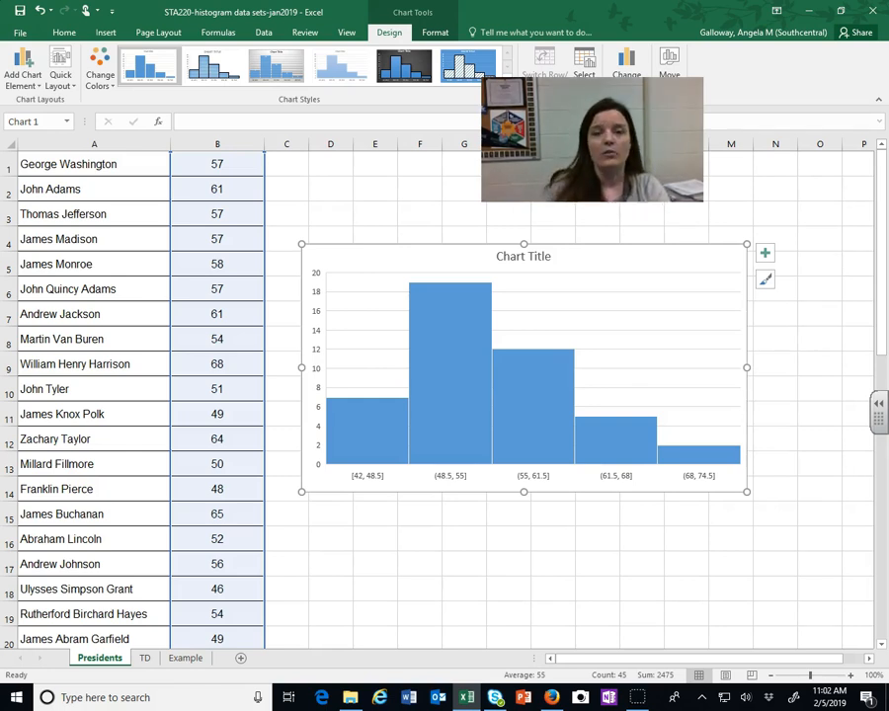
{"action": "left_click", "coordinate": [416, 480]}
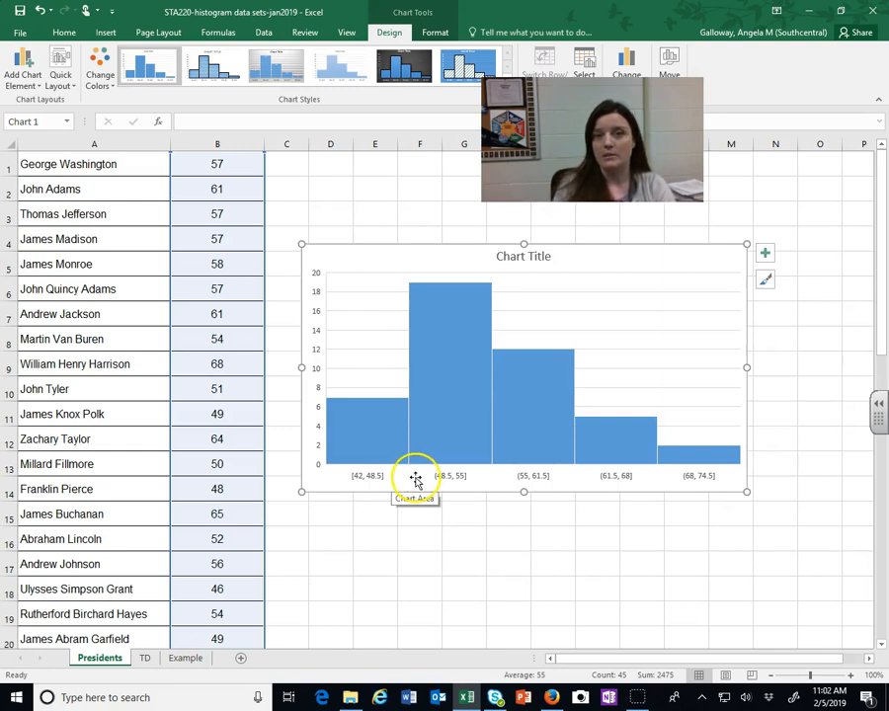
{"action": "left_click", "coordinate": [361, 483]}
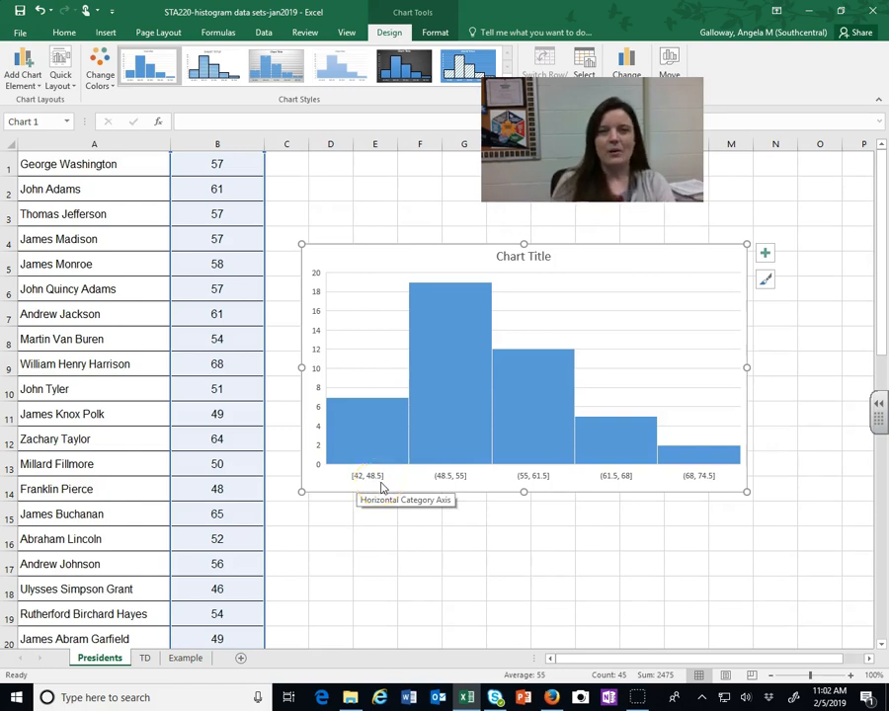
{"action": "left_click", "coordinate": [384, 486]}
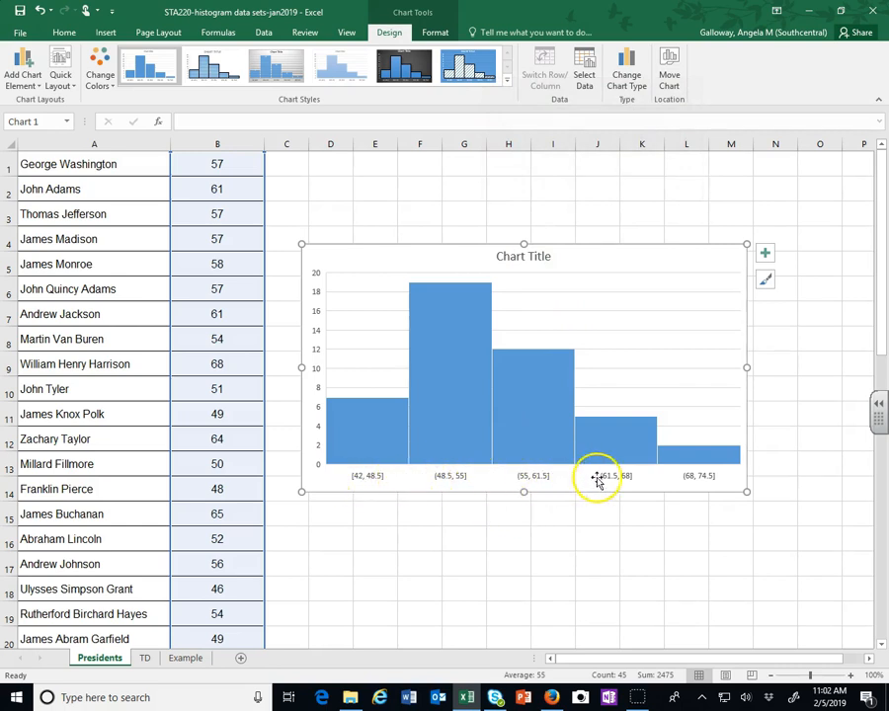
{"action": "left_click", "coordinate": [454, 479]}
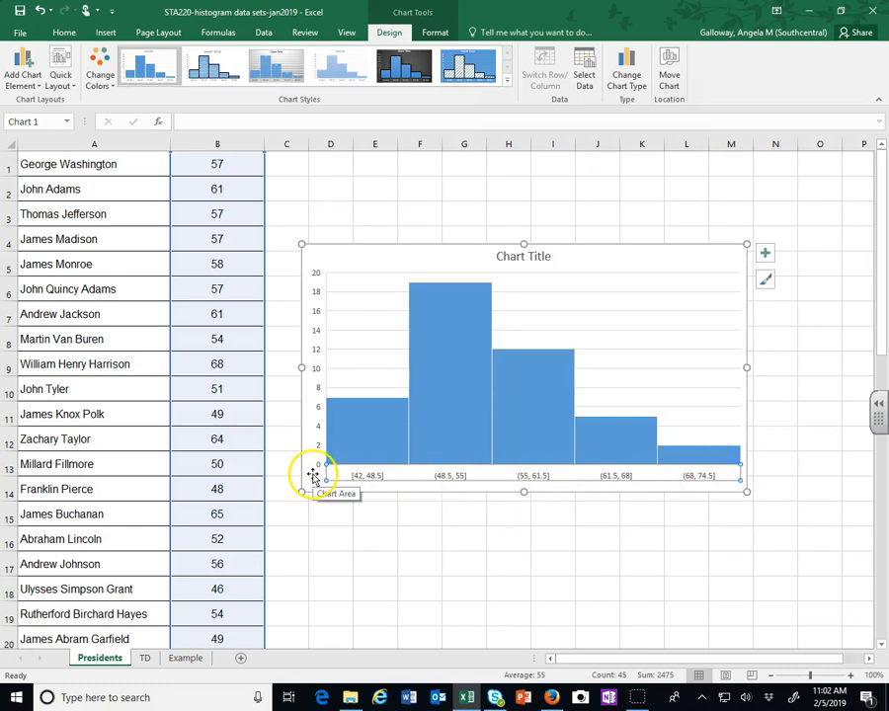
{"action": "right_click", "coordinate": [502, 479]}
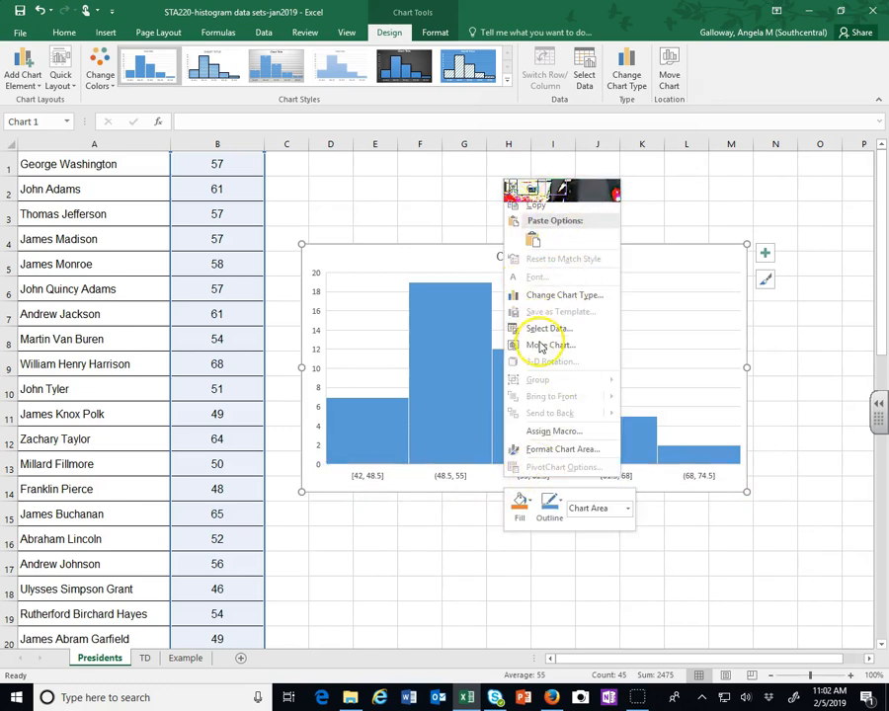
{"action": "left_click", "coordinate": [558, 451]}
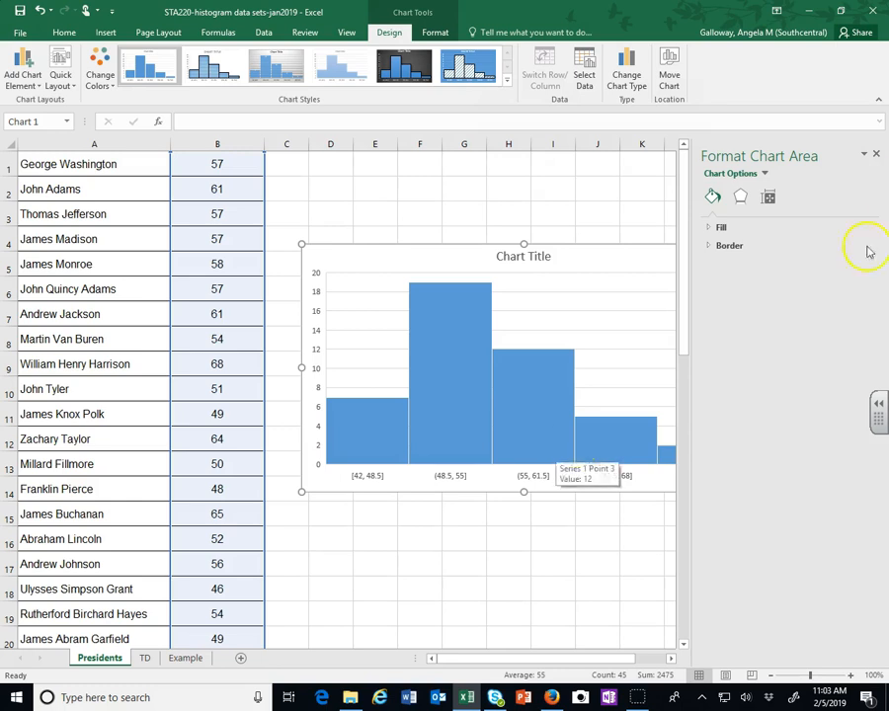
{"action": "left_click", "coordinate": [876, 158]}
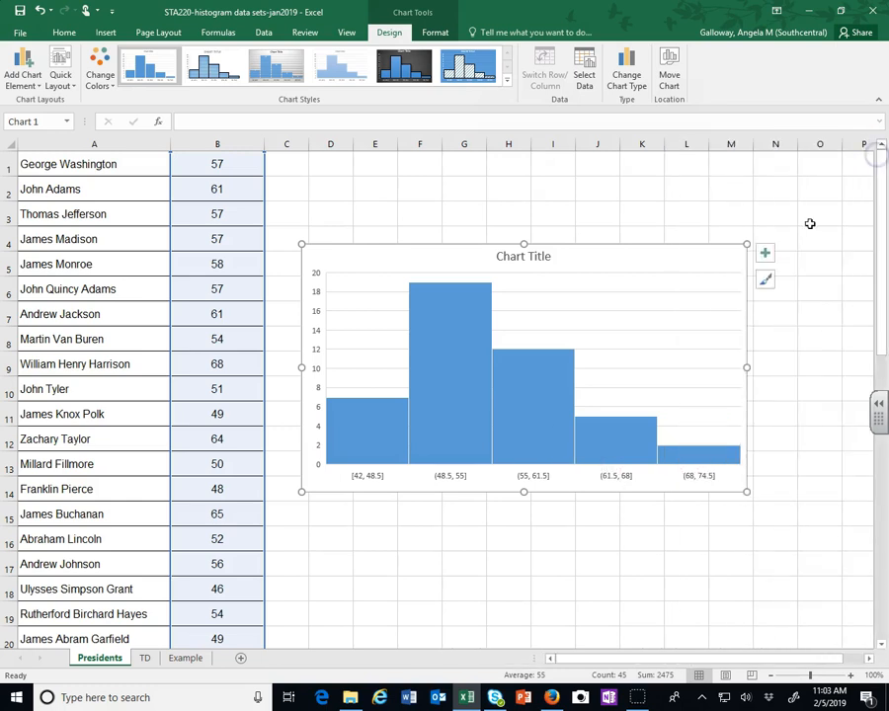
{"action": "left_click", "coordinate": [462, 567]}
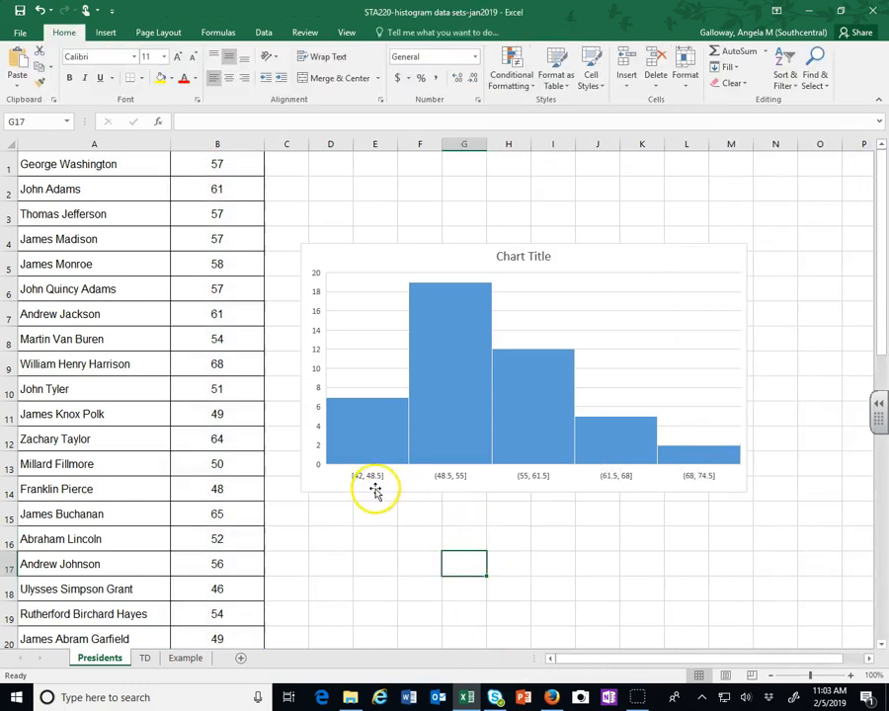
Step: Open the formatting options of the histogram's horizontal axis and move the chart over to column B so all of it shows
{"action": "left_click", "coordinate": [317, 488]}
{"action": "left_click", "coordinate": [363, 478]}
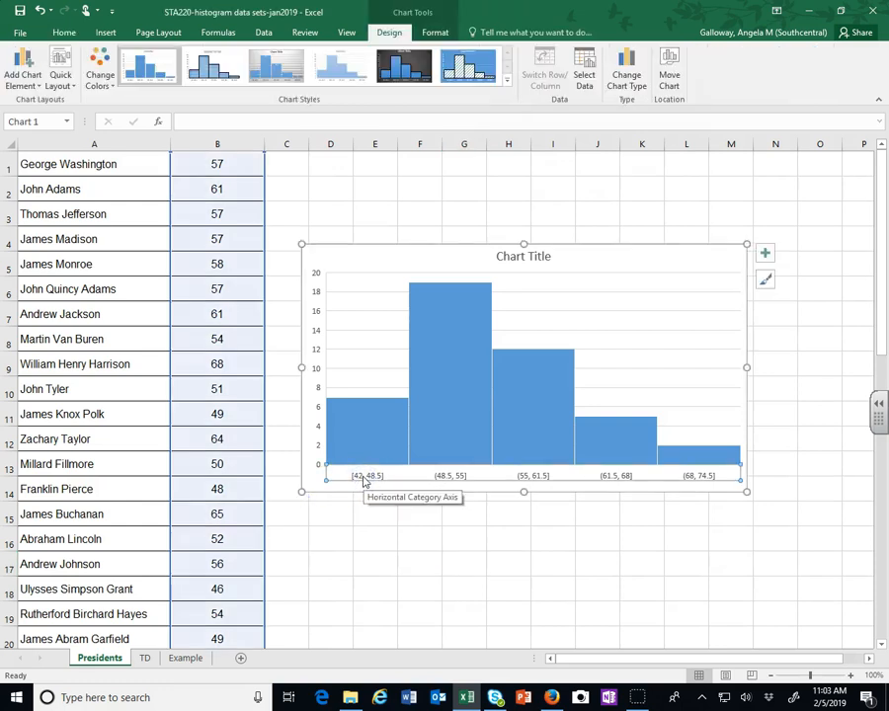
{"action": "right_click", "coordinate": [363, 478]}
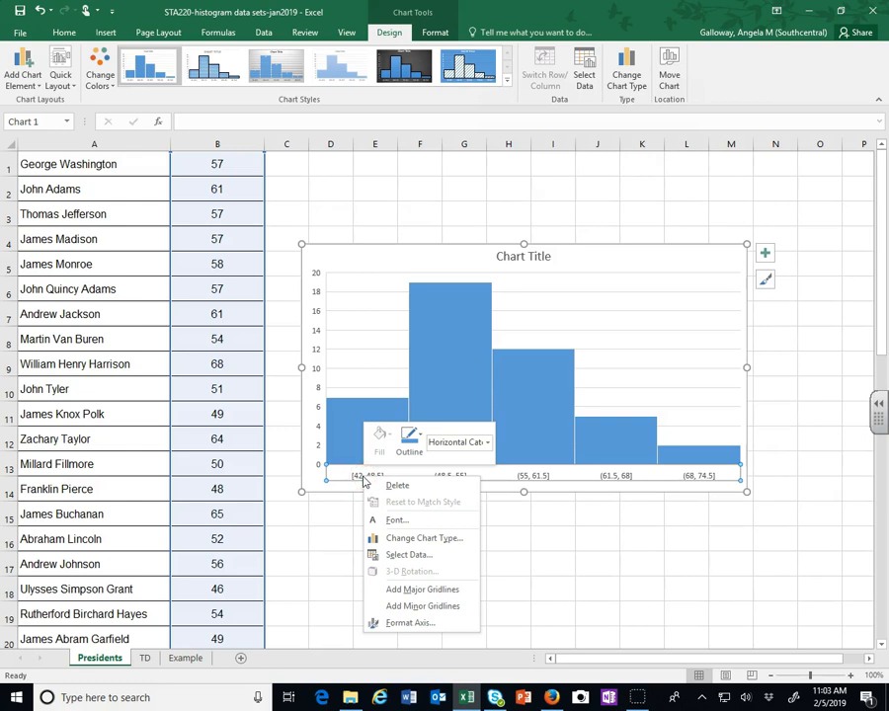
{"action": "left_click", "coordinate": [411, 624]}
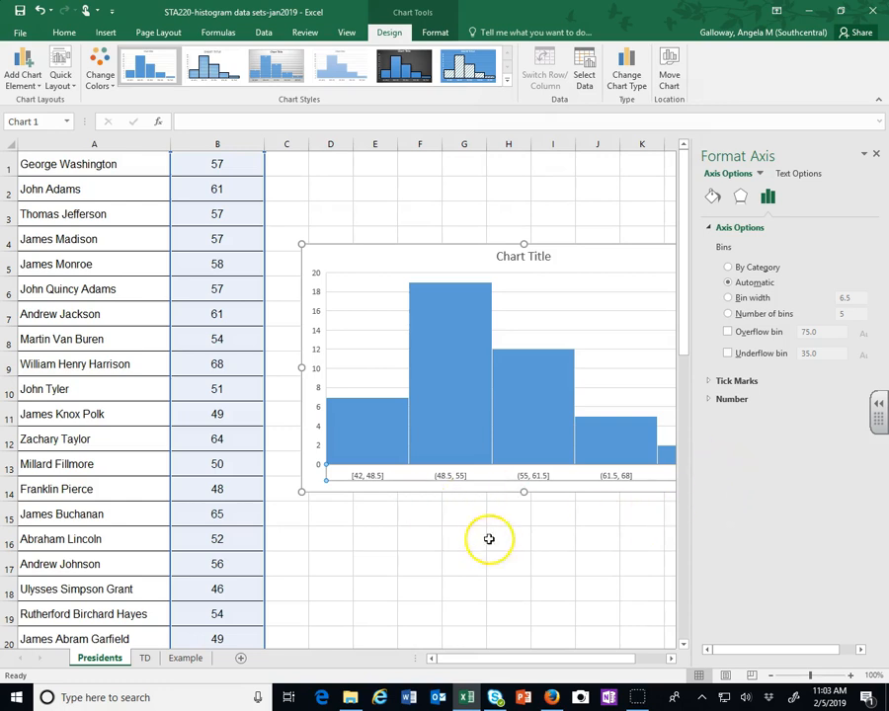
{"action": "left_click_drag", "start_coordinate": [366, 248], "coordinate": [286, 228]}
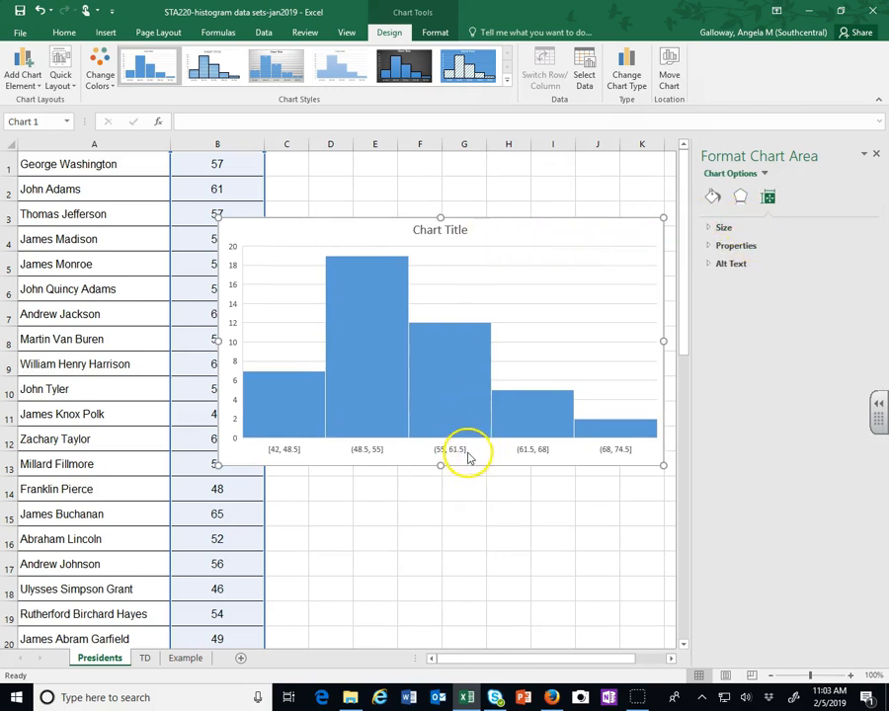
{"action": "left_click", "coordinate": [712, 197]}
{"action": "left_click", "coordinate": [742, 196]}
{"action": "left_click", "coordinate": [766, 201]}
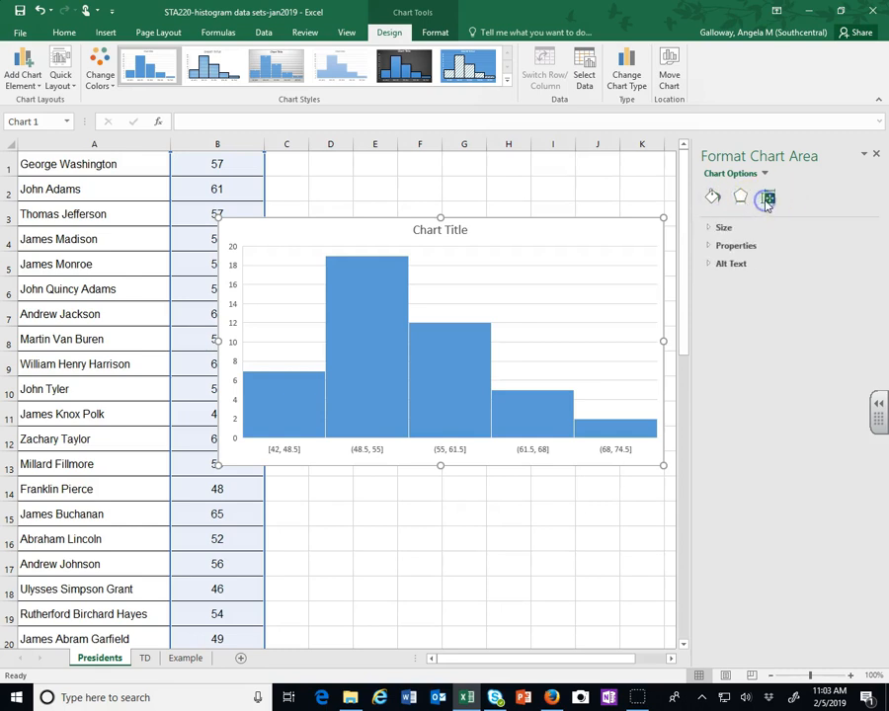
{"action": "left_click", "coordinate": [878, 157]}
Step: Open the histogram's horizontal axis options and set the bin width to 5
{"action": "left_click", "coordinate": [440, 455]}
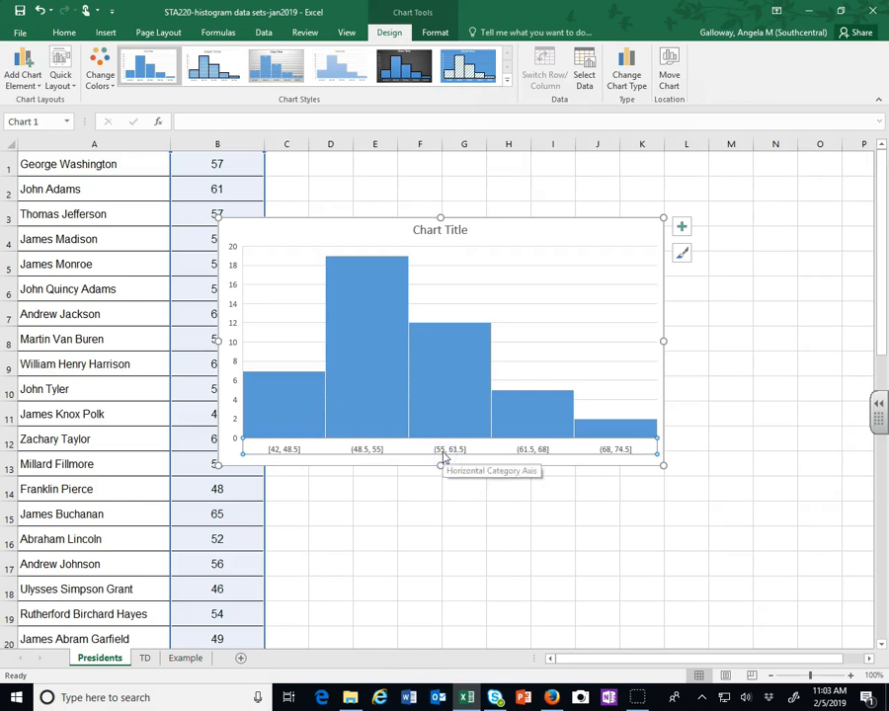
{"action": "right_click", "coordinate": [442, 454]}
{"action": "left_click", "coordinate": [474, 597]}
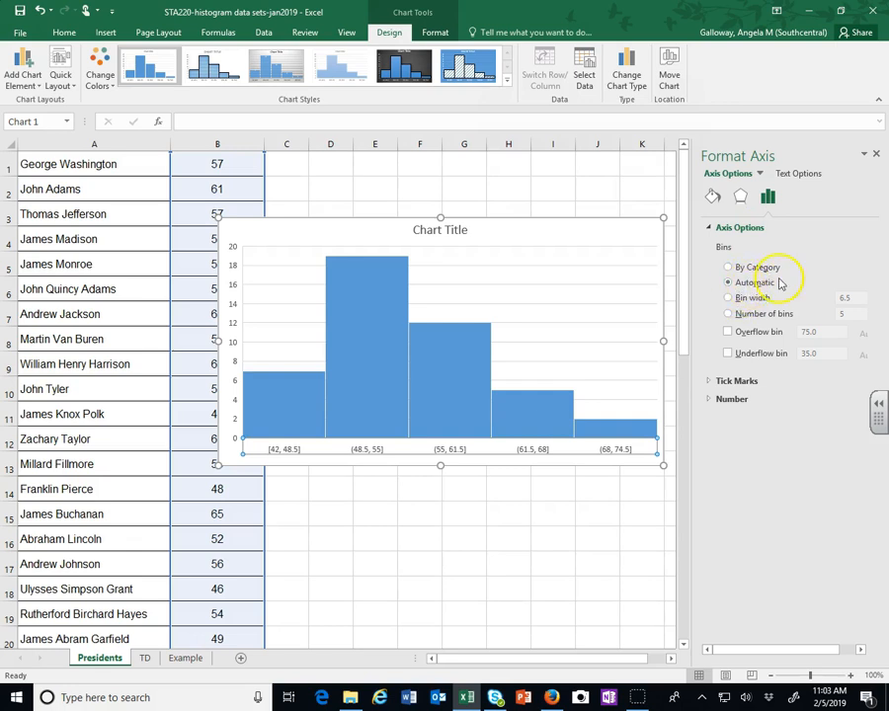
{"action": "left_click", "coordinate": [728, 299]}
{"action": "left_click", "coordinate": [850, 298]}
{"action": "left_click_drag", "start_coordinate": [837, 300], "coordinate": [865, 321]}
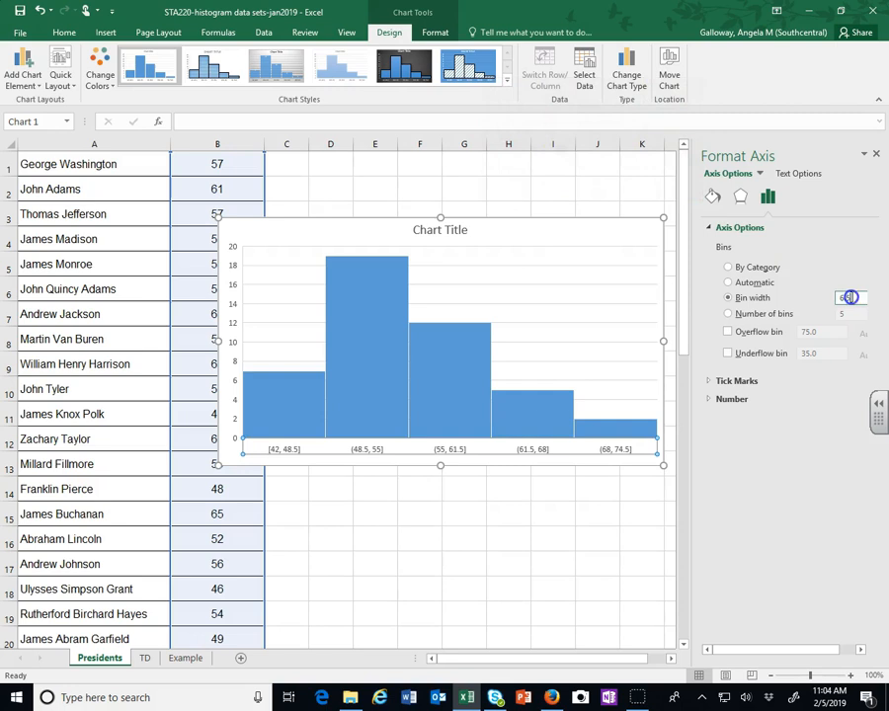
{"action": "type", "text": "5"}
{"action": "left_click", "coordinate": [756, 302]}
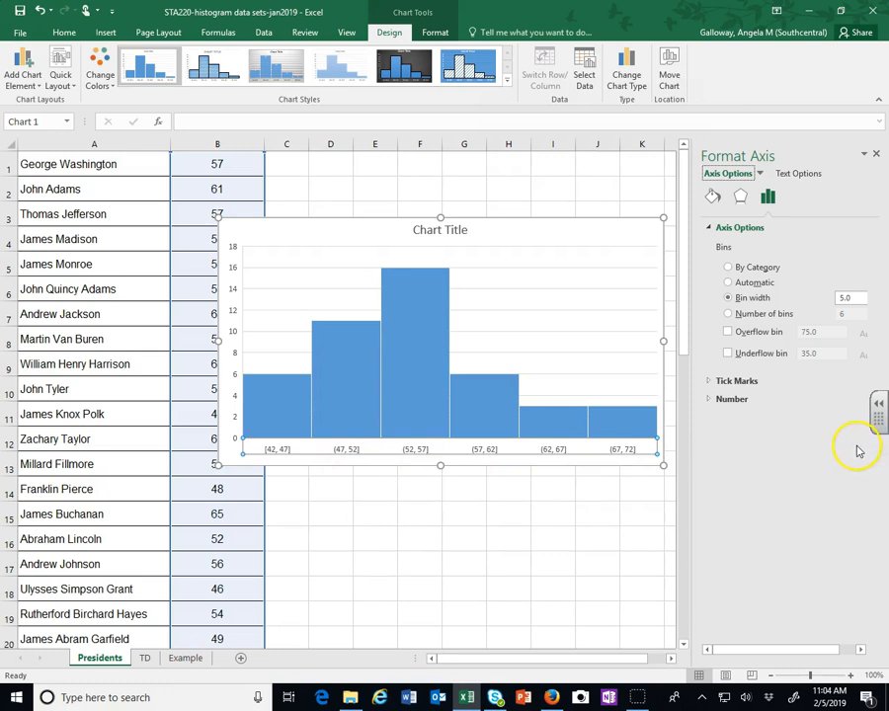
Step: Try a bin width of 10 followed by a bin width of 2 on the histogram's horizontal axis
{"action": "left_click_drag", "start_coordinate": [851, 299], "coordinate": [833, 301]}
{"action": "type", "text": "10"}
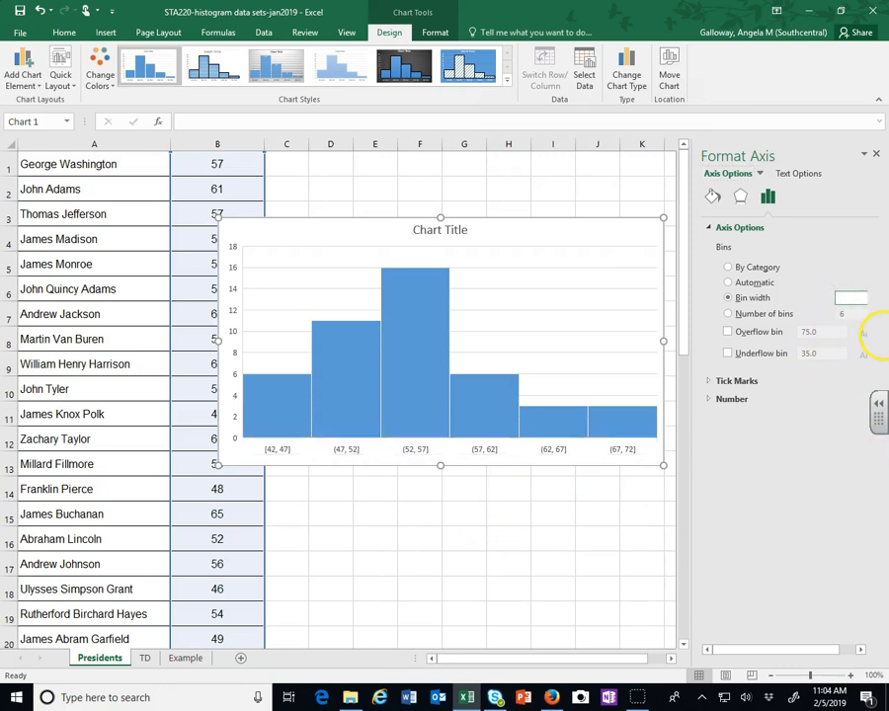
{"action": "key", "text": "Return"}
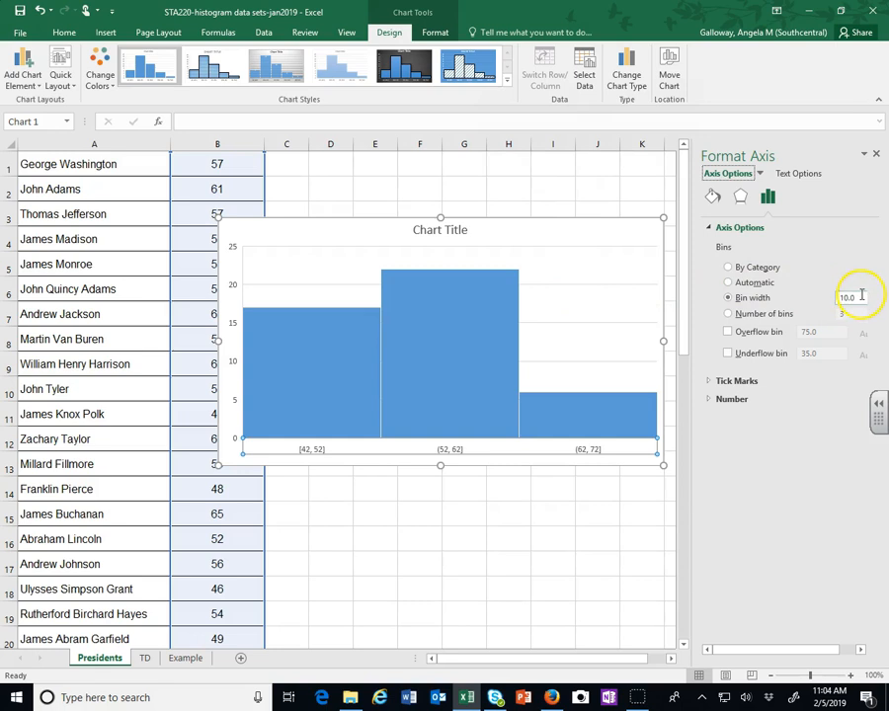
{"action": "left_click_drag", "start_coordinate": [860, 297], "coordinate": [836, 298]}
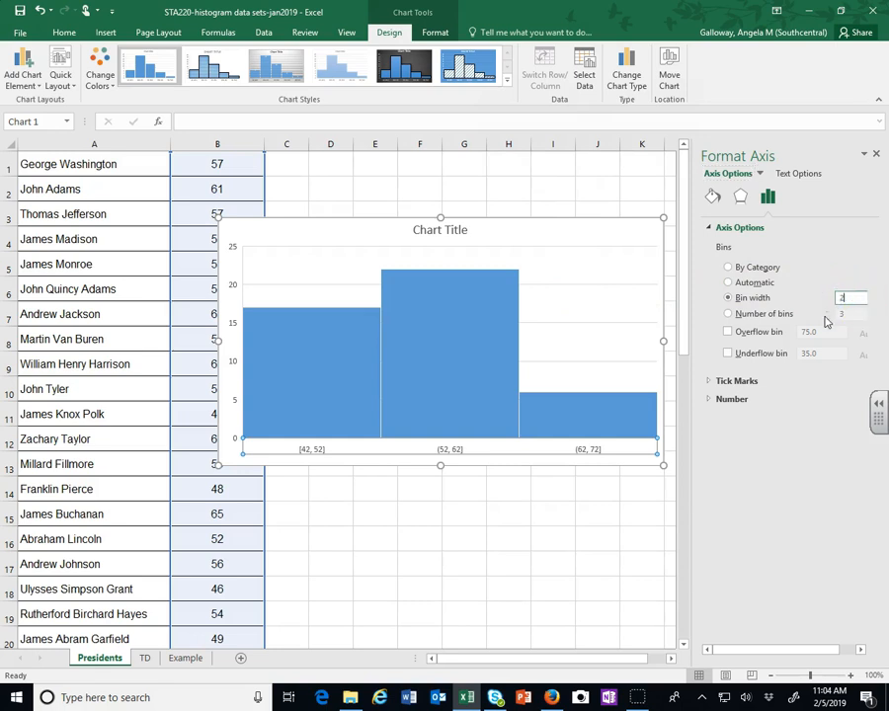
{"action": "key", "text": "Return"}
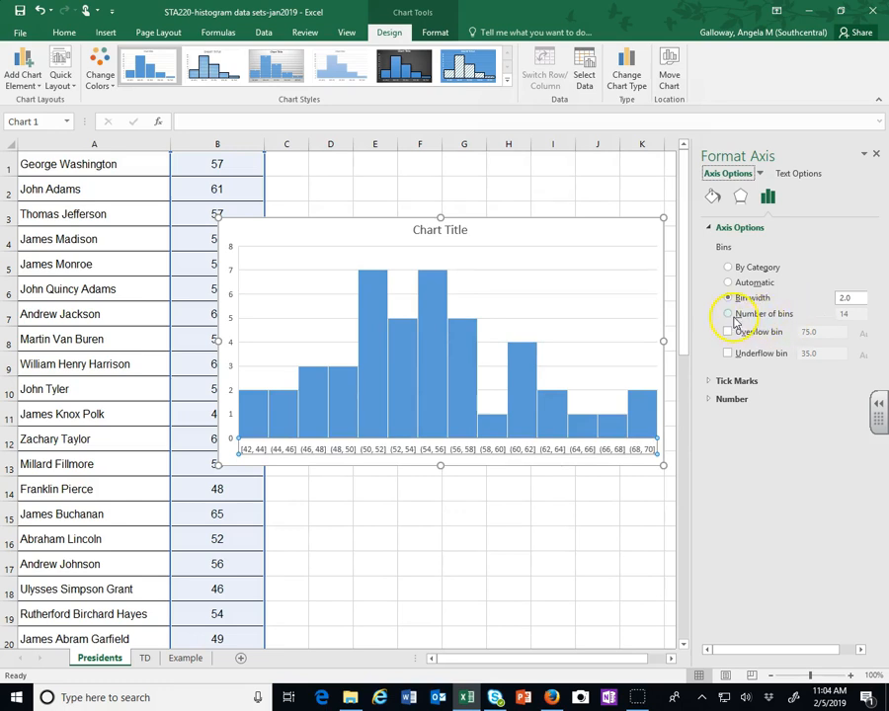
Step: Switch the histogram's binning to a fixed number of bins and set it to 8
{"action": "left_click", "coordinate": [730, 314]}
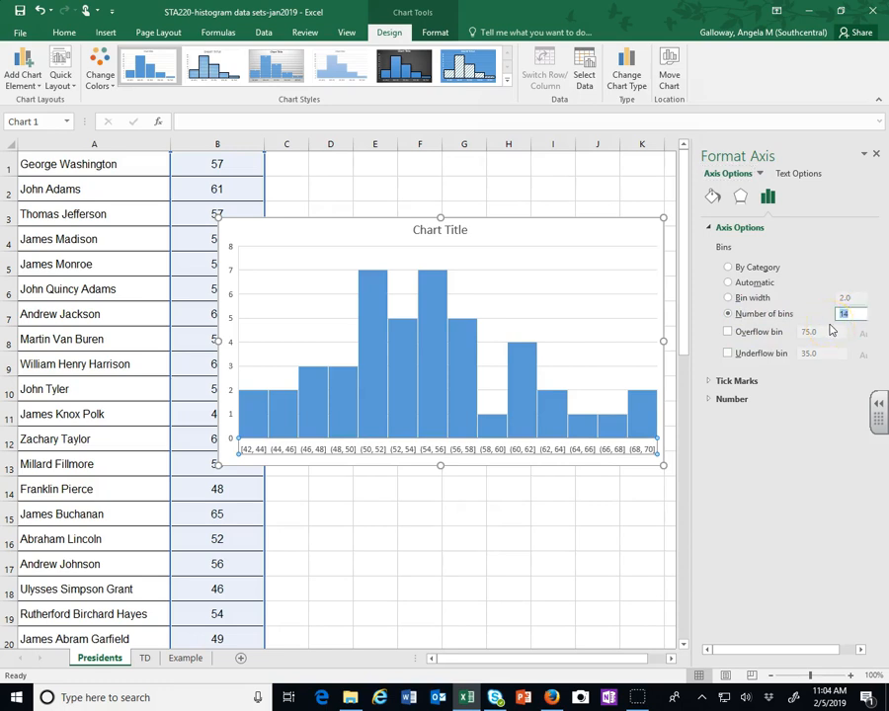
{"action": "key", "text": "Return"}
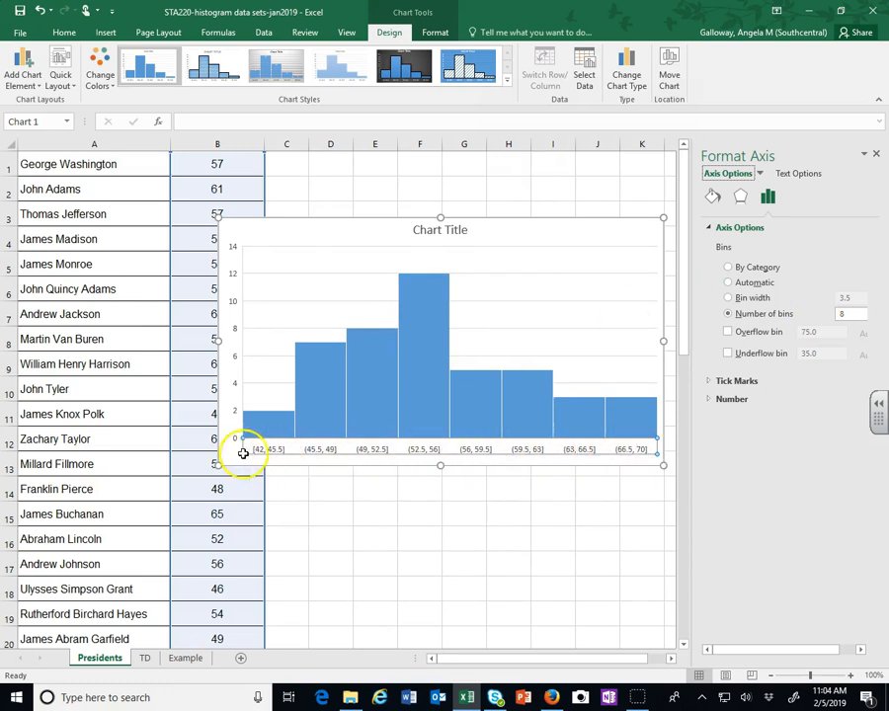
Step: Set the histogram's number of bins to 7 and move the chart clear of column B with the axis formatting closed
{"action": "left_click", "coordinate": [854, 314]}
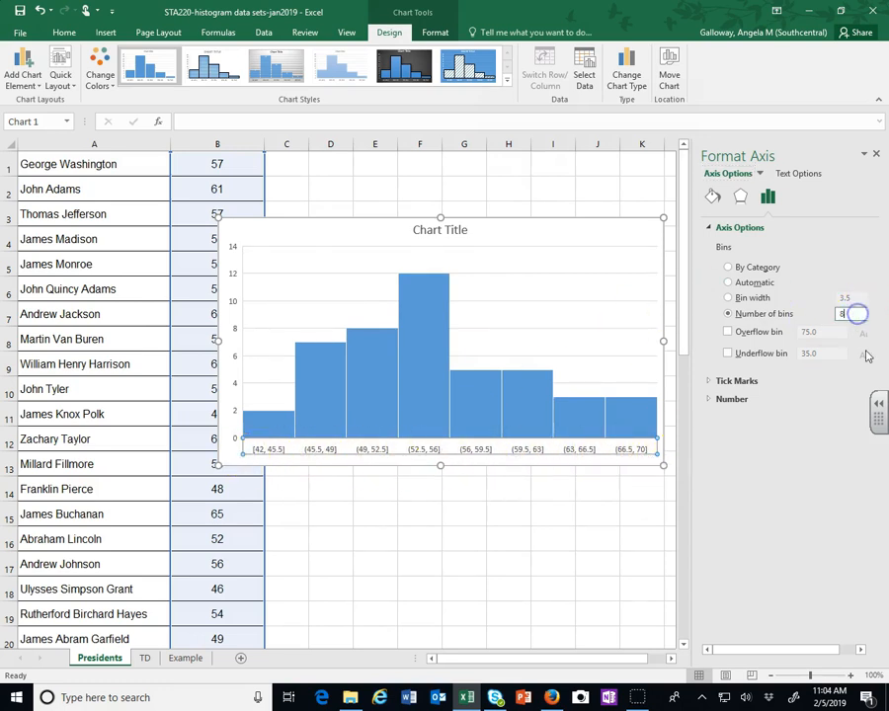
{"action": "type", "text": "7"}
{"action": "key", "text": "Return"}
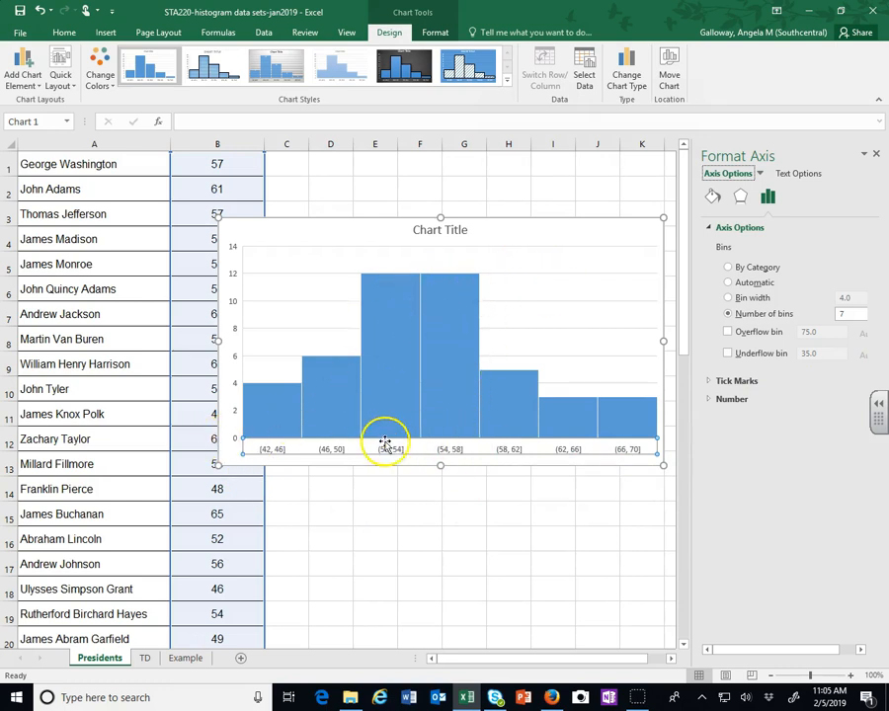
{"action": "mouse_move", "coordinate": [434, 420]}
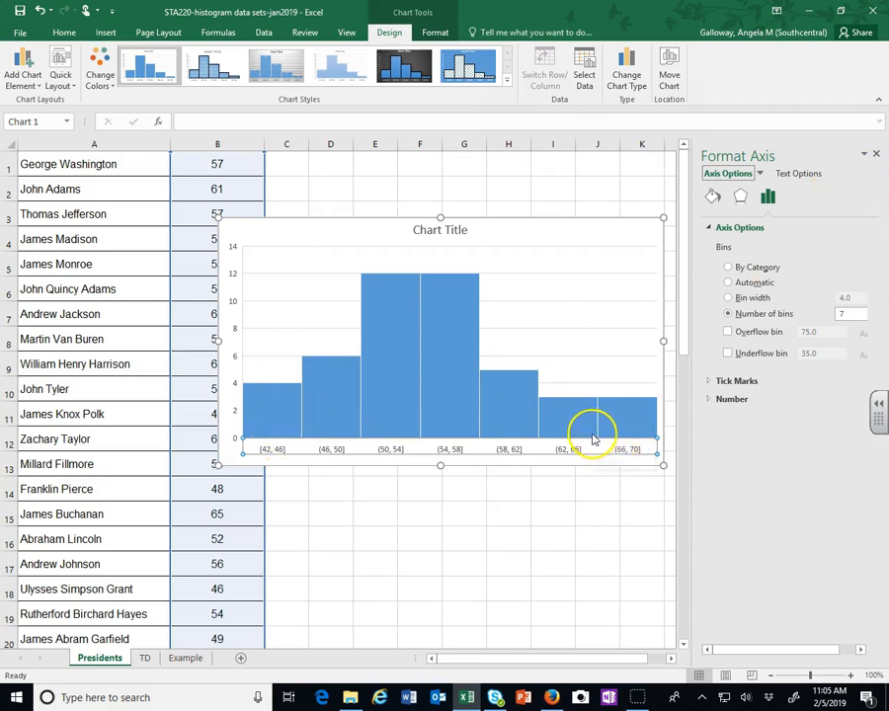
{"action": "left_click", "coordinate": [877, 155]}
{"action": "left_click_drag", "start_coordinate": [604, 226], "coordinate": [654, 249]}
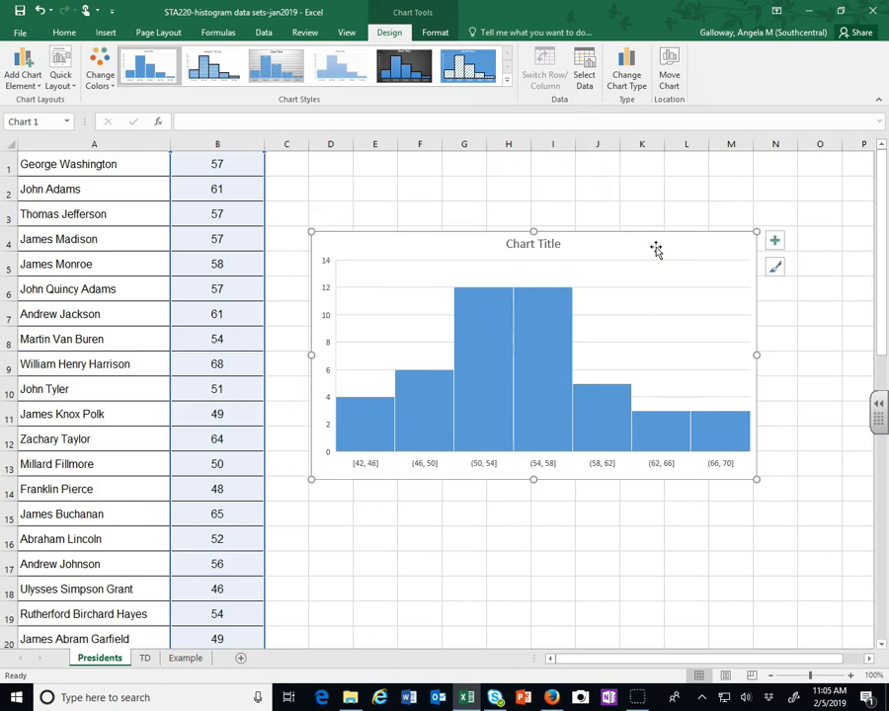
Step: Replace the placeholder chart title with "Histogram - presidents ages when taking office"
{"action": "left_click", "coordinate": [527, 245]}
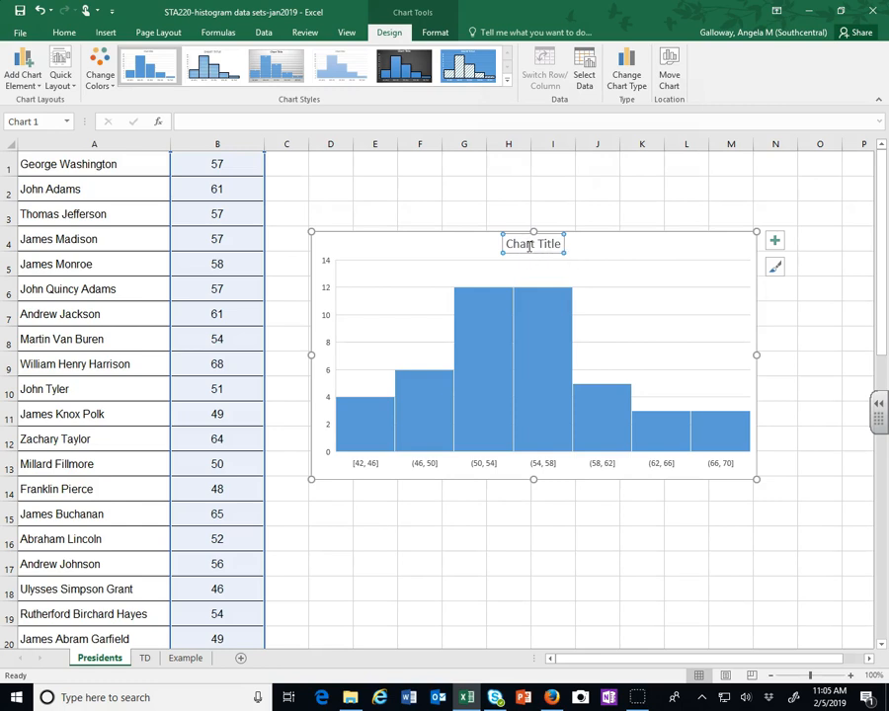
{"action": "left_click", "coordinate": [565, 257]}
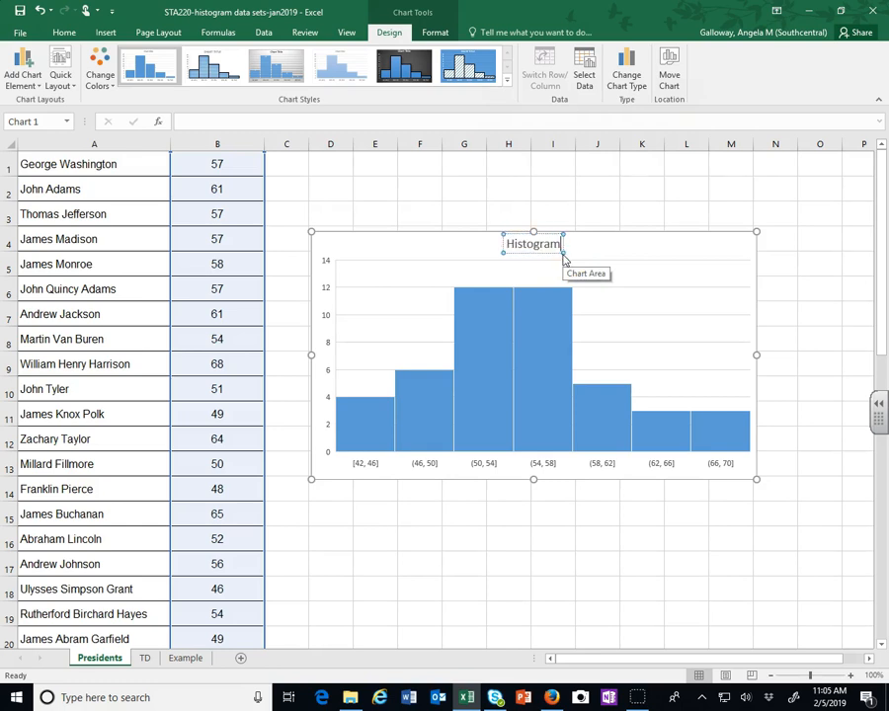
{"action": "type", "text": "pres"}
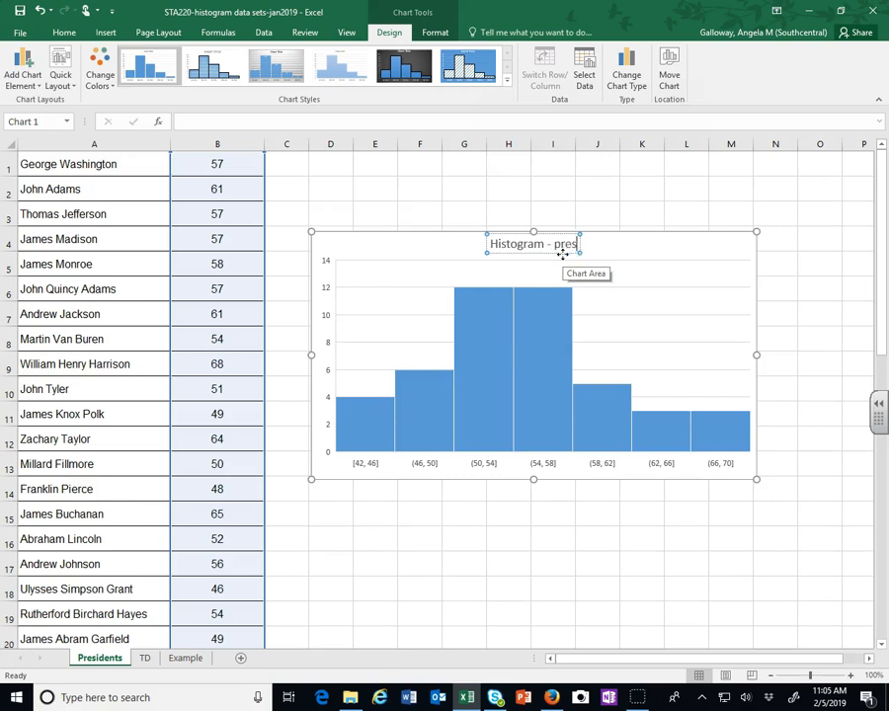
{"action": "type", "text": "idents"}
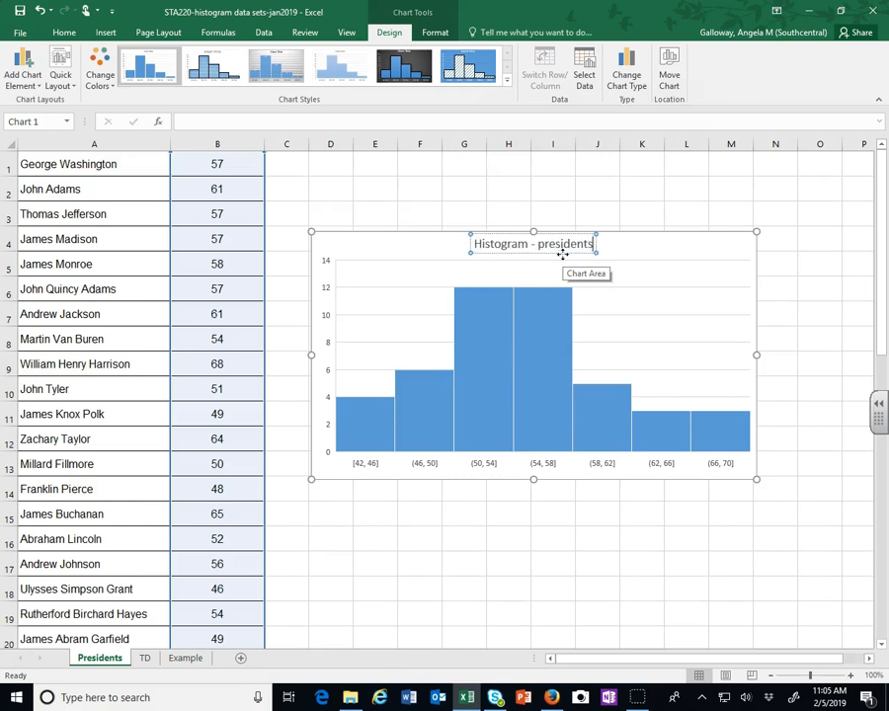
{"action": "type", "text": " ages at in"}
{"action": "key", "text": "BackSpace"}
{"action": "key", "text": "BackSpace"}
{"action": "key", "text": "BackSpace"}
{"action": "key", "text": "BackSpace"}
{"action": "key", "text": "BackSpace"}
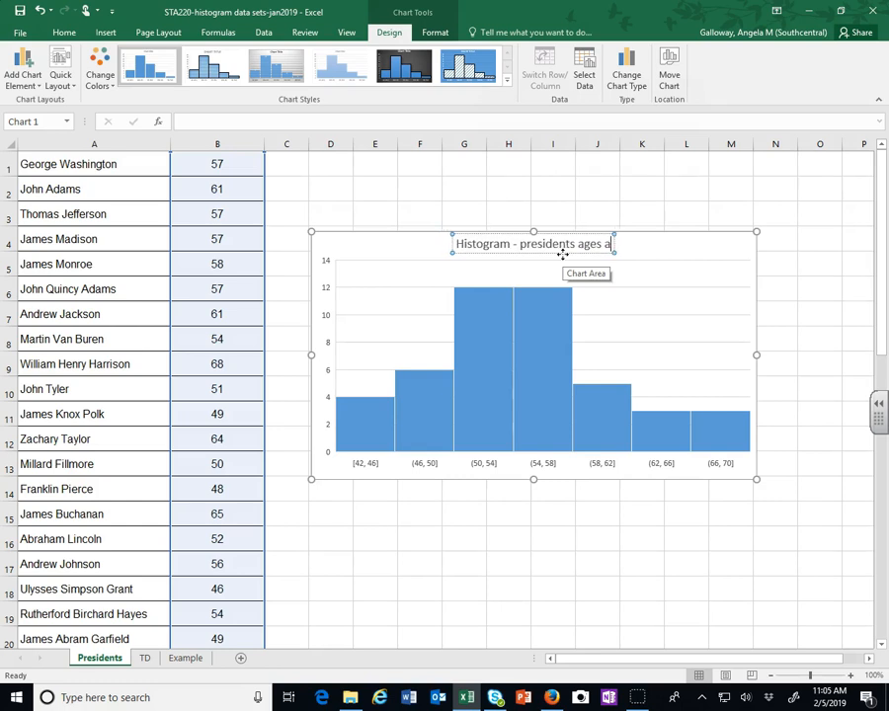
{"action": "type", "text": "when taking office"}
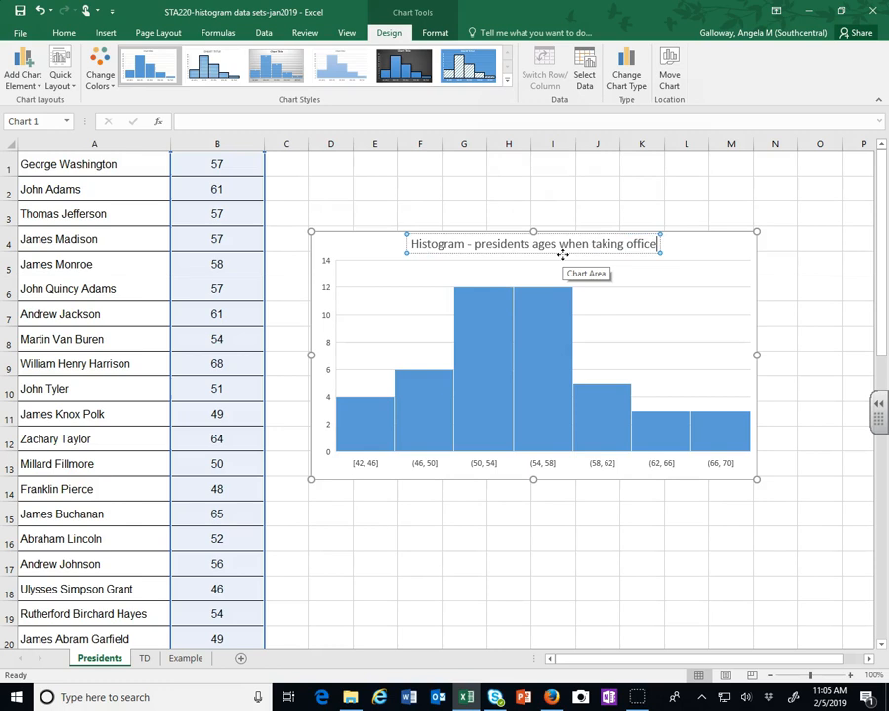
Step: Capitalize "Presidents" in the chart title and insert "US" before it, giving "Histogram - US Presidents ages when taking office"
{"action": "left_click", "coordinate": [479, 245]}
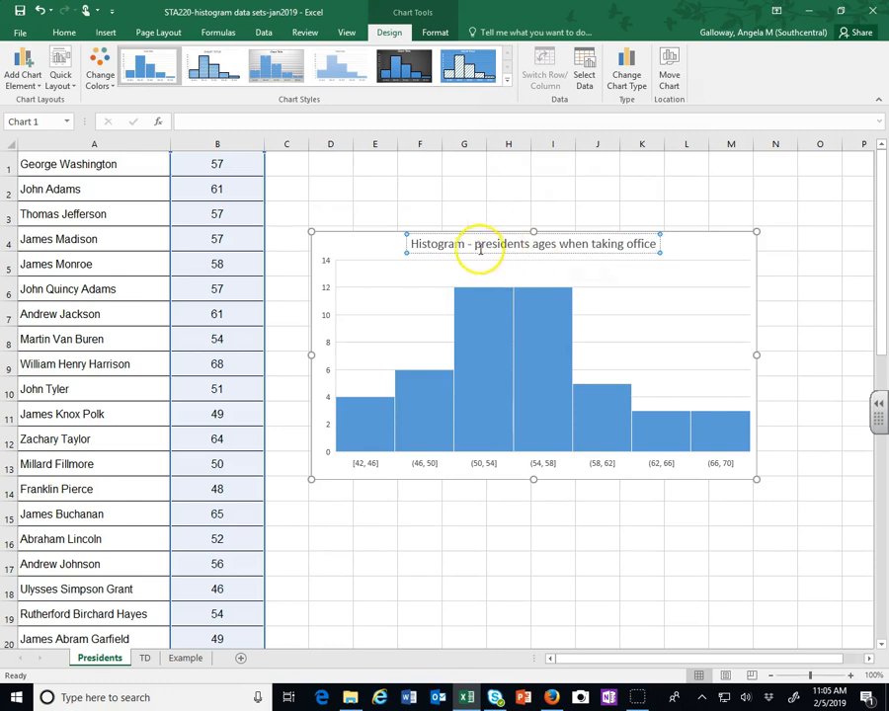
{"action": "key", "text": "BackSpace"}
{"action": "type", "text": "P"}
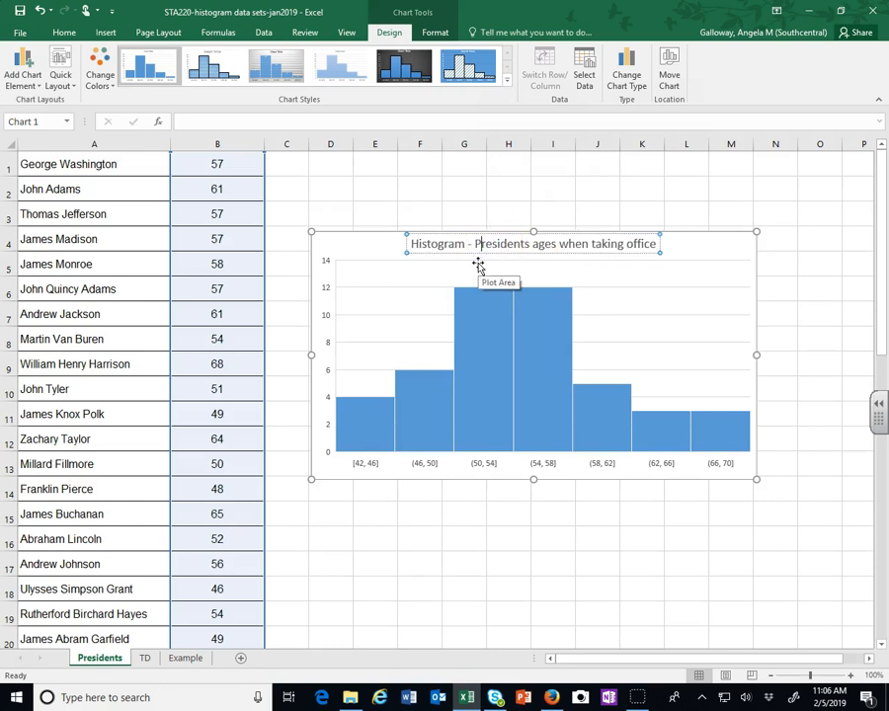
{"action": "type", "text": "US"}
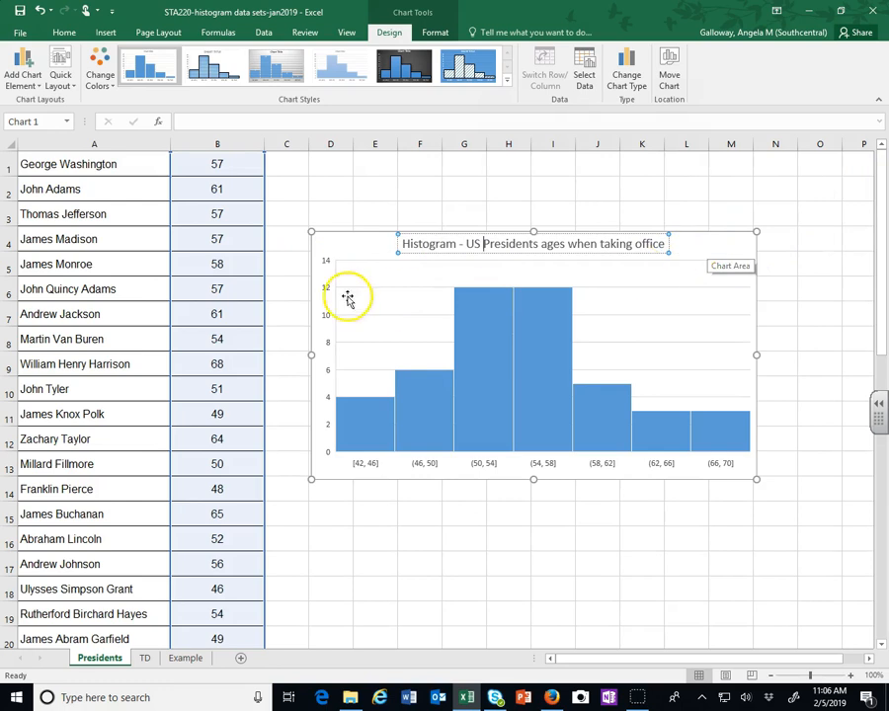
{"action": "left_click", "coordinate": [679, 244]}
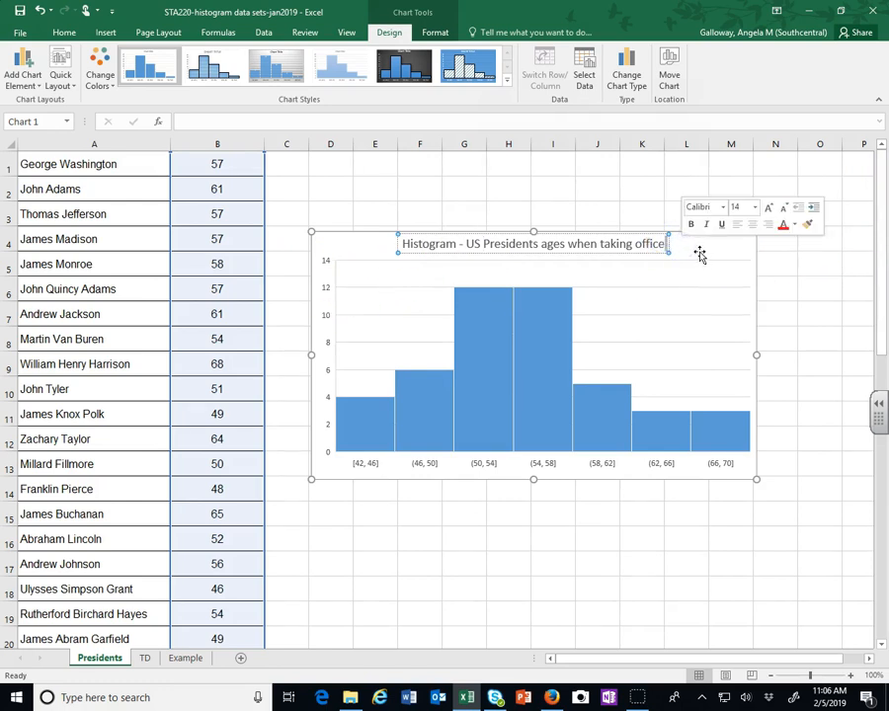
{"action": "left_click", "coordinate": [697, 252]}
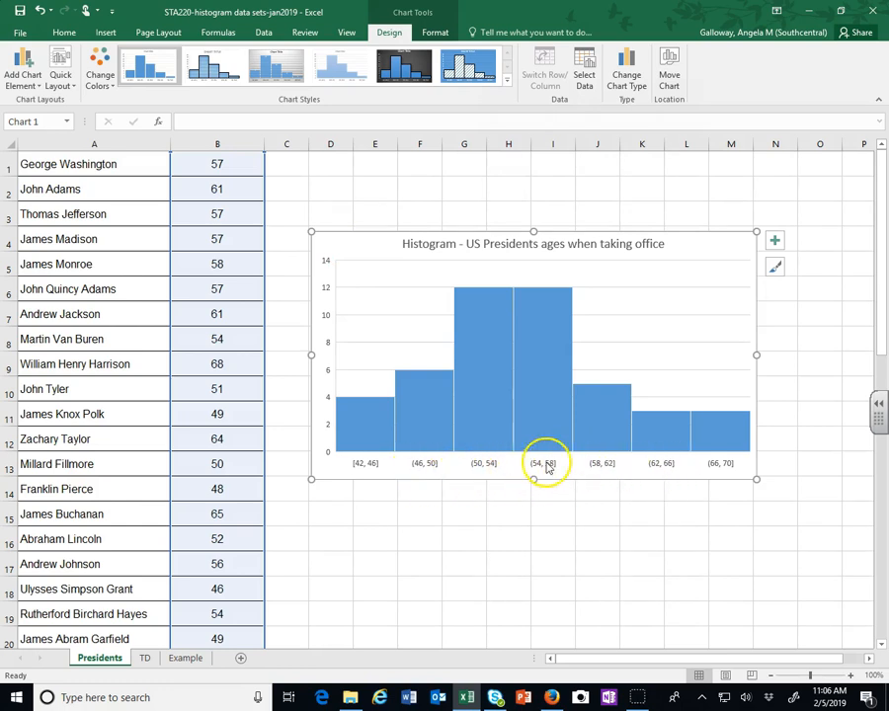
Step: Reselect the histogram and look through the chart elements that can be added, such as axes, axis titles, chart title and legend
{"action": "left_click", "coordinate": [357, 191]}
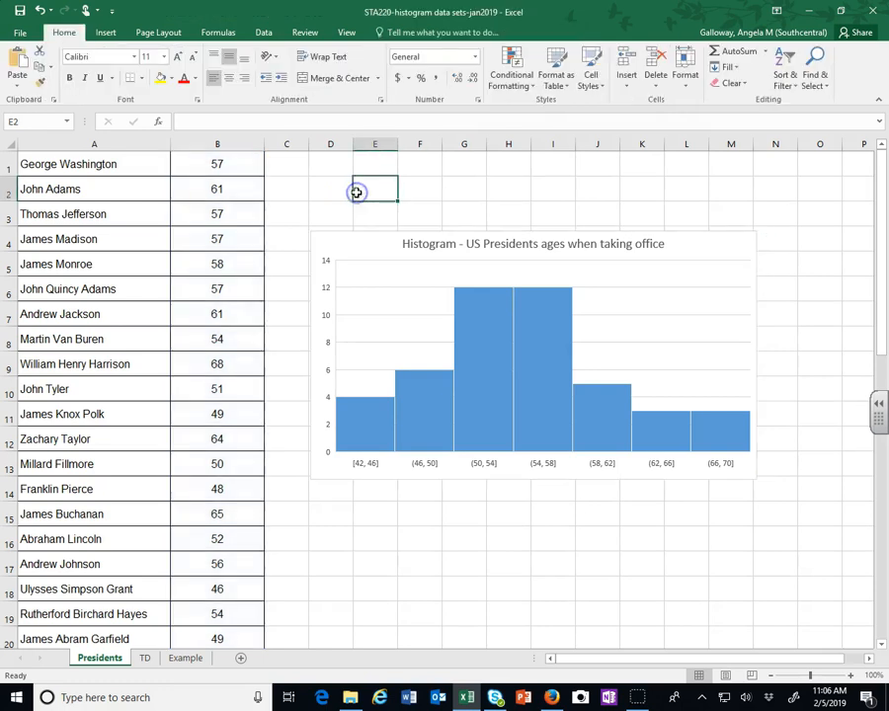
{"action": "left_click", "coordinate": [361, 240]}
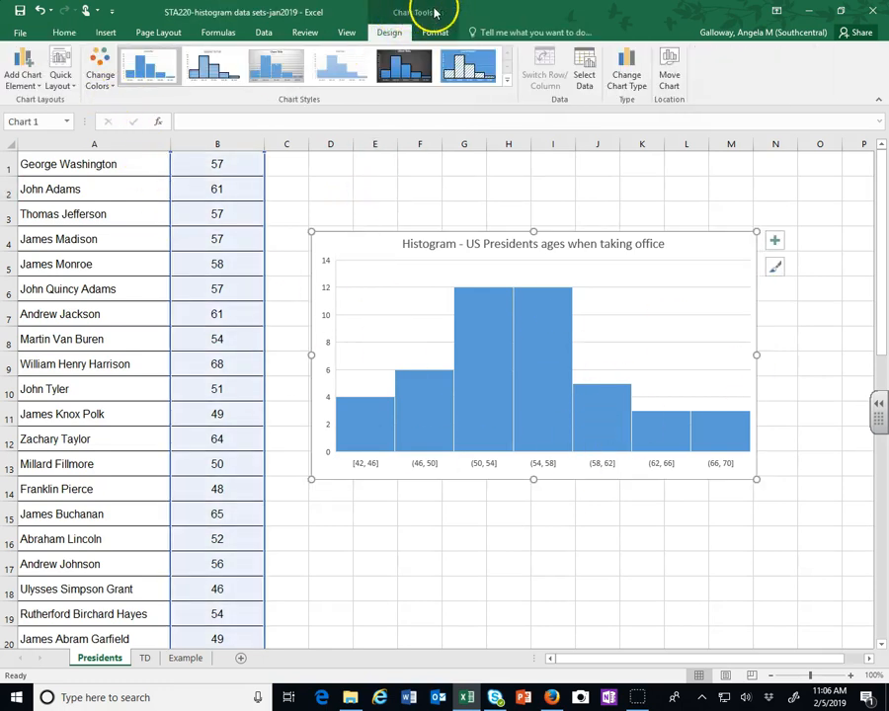
{"action": "left_click", "coordinate": [35, 90]}
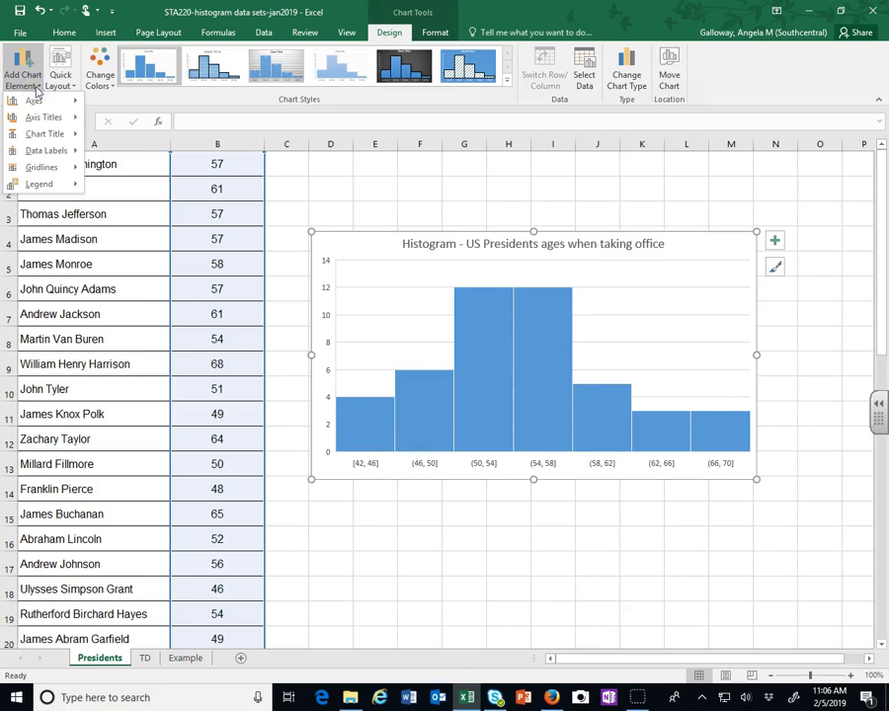
{"action": "left_click", "coordinate": [42, 101]}
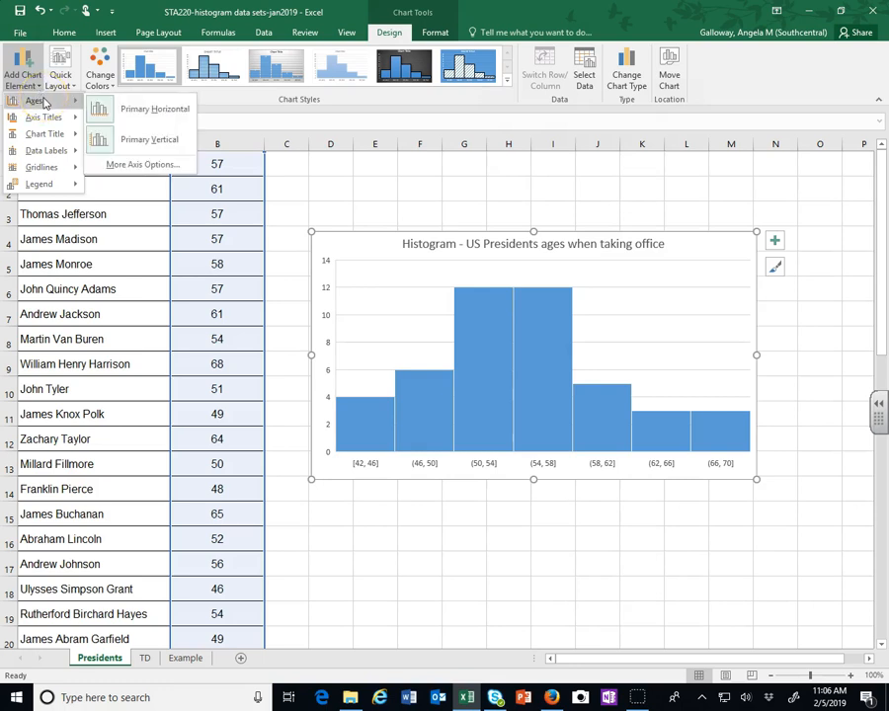
{"action": "left_click", "coordinate": [126, 114]}
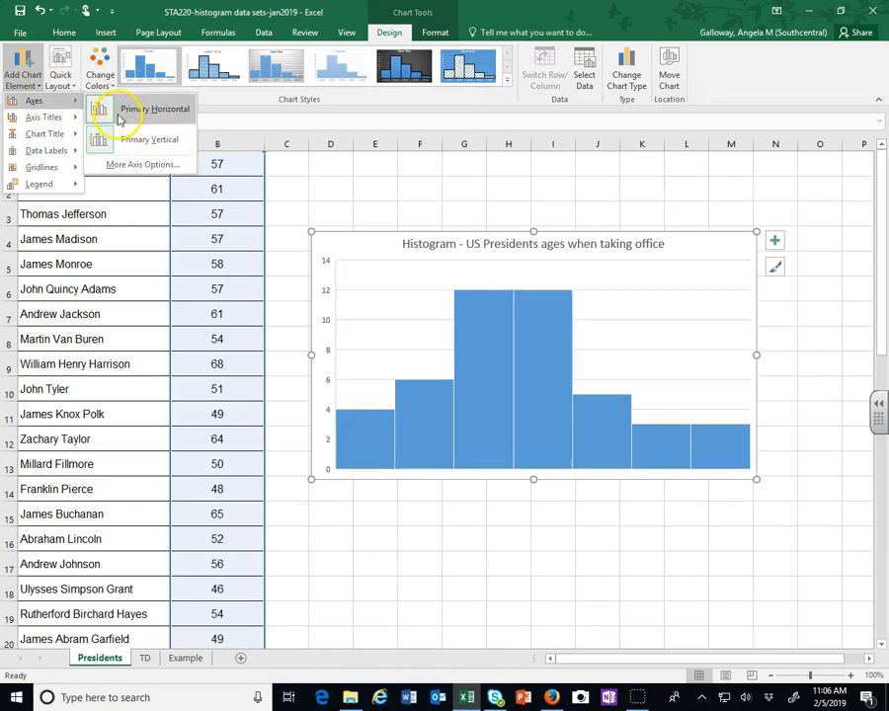
{"action": "mouse_move", "coordinate": [45, 121]}
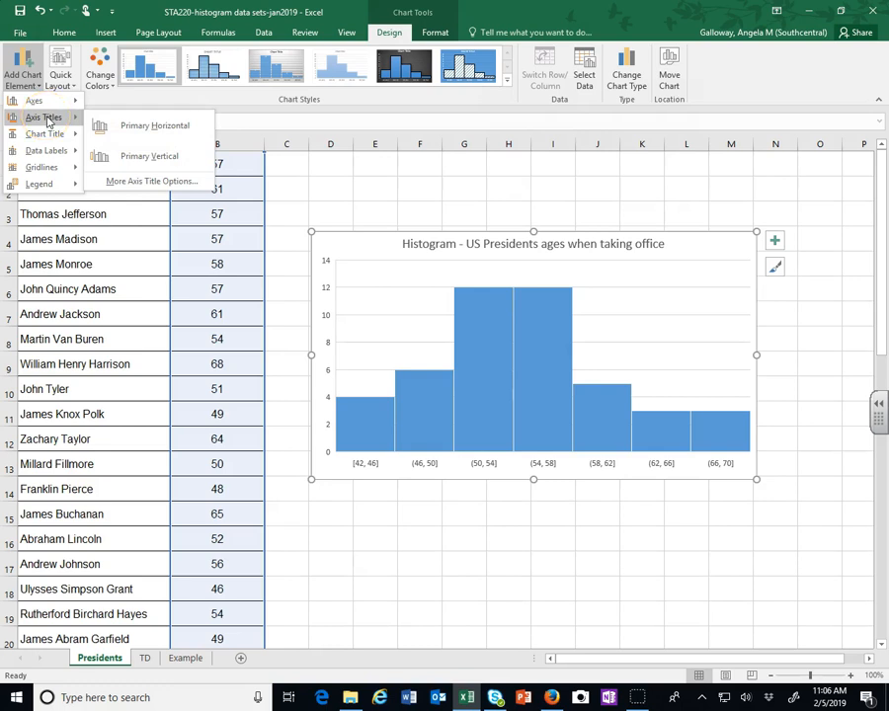
{"action": "left_click", "coordinate": [48, 134]}
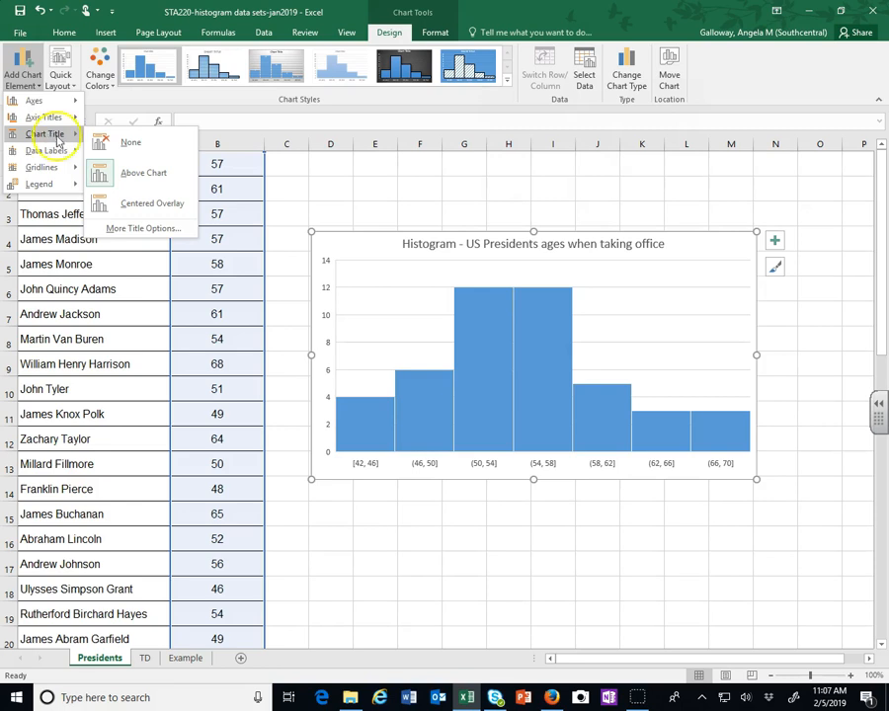
{"action": "mouse_move", "coordinate": [47, 150]}
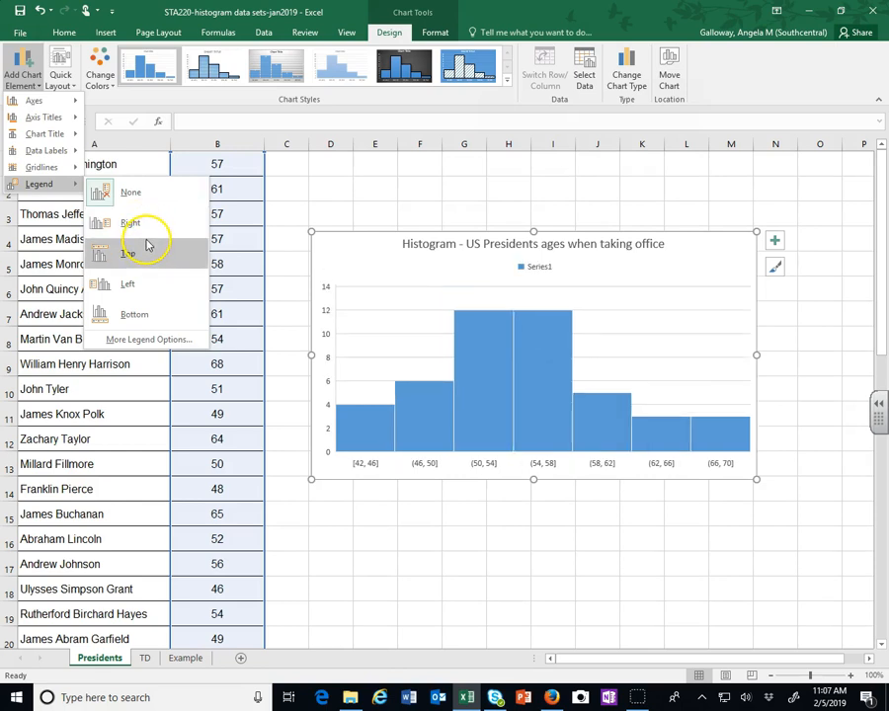
{"action": "left_click", "coordinate": [138, 191]}
Step: Add a primary horizontal axis title to the histogram and name it "Age (years)"
{"action": "mouse_move", "coordinate": [35, 119]}
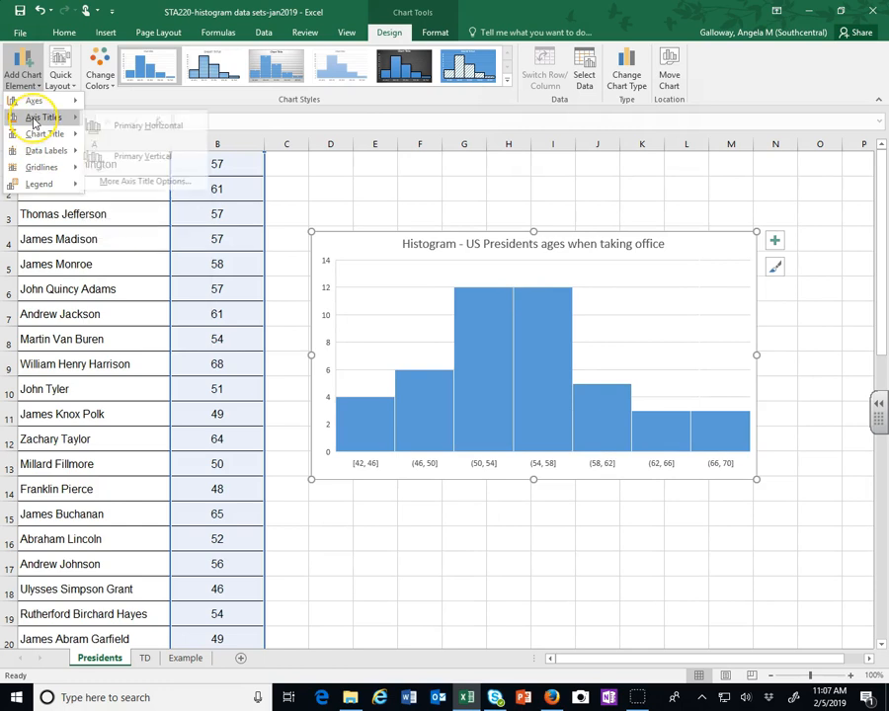
{"action": "left_click", "coordinate": [138, 130]}
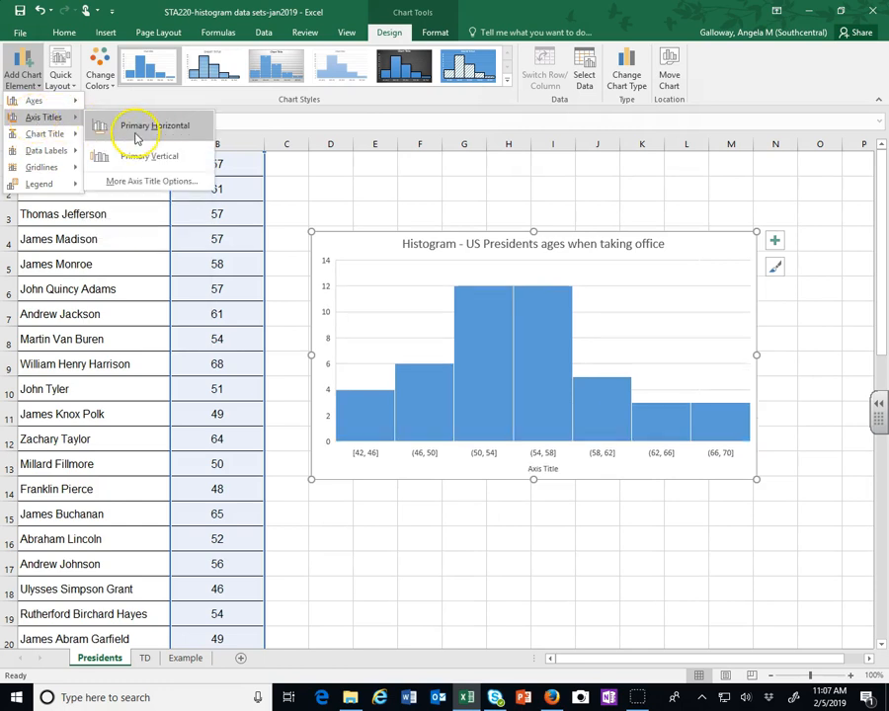
{"action": "left_click", "coordinate": [540, 472]}
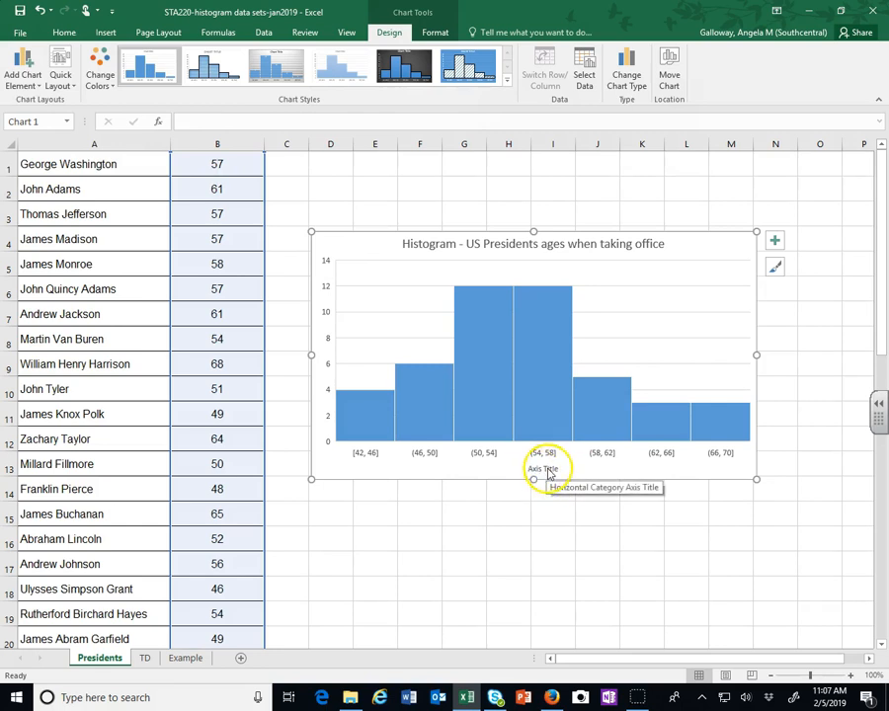
{"action": "left_click", "coordinate": [546, 469]}
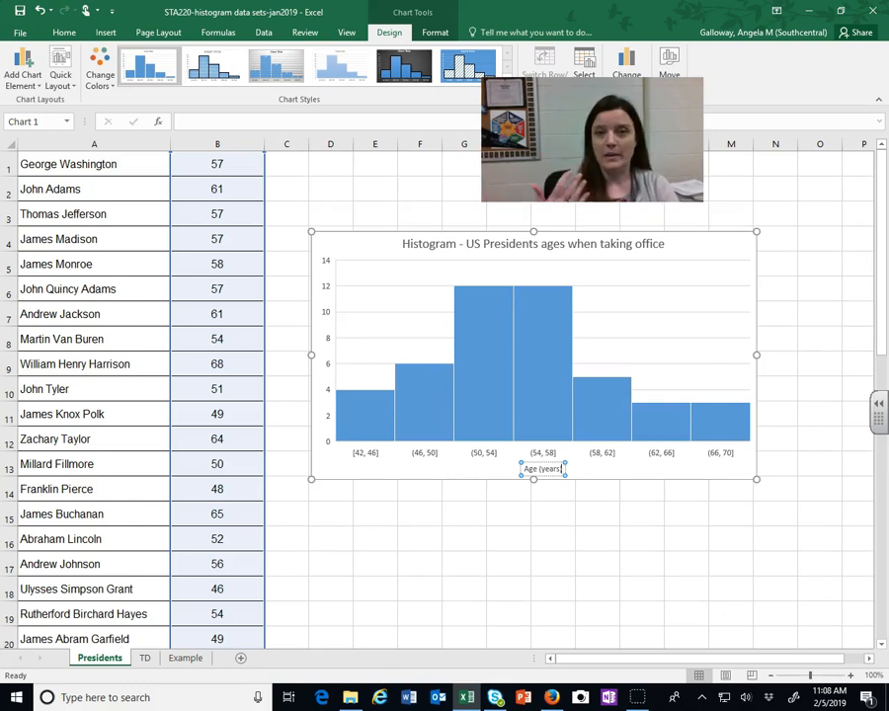
Step: Select all of the histogram's bars as one series and open the data series formatting options
{"action": "left_click", "coordinate": [491, 338]}
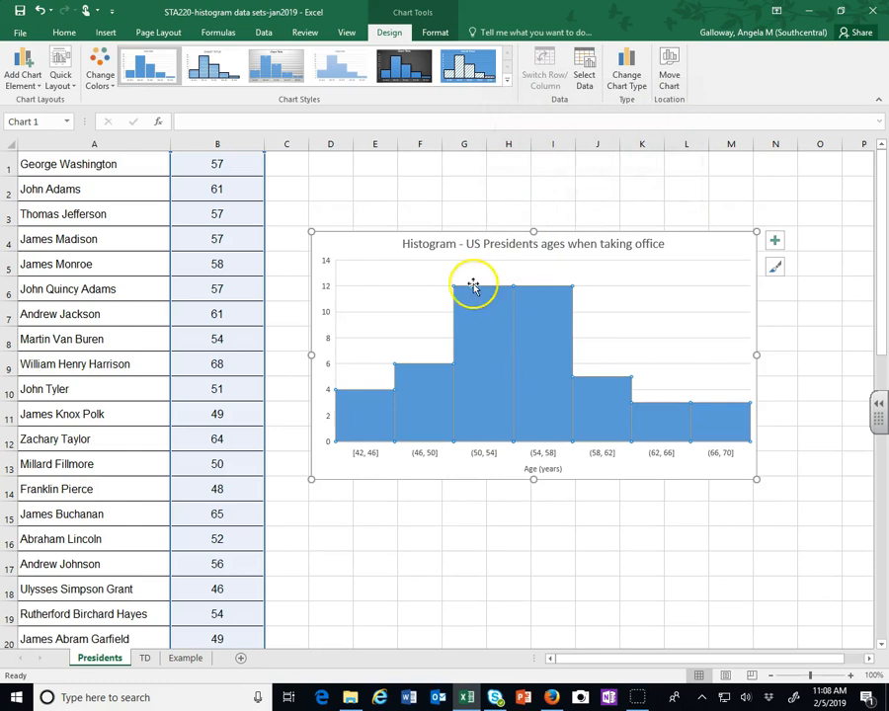
{"action": "left_click", "coordinate": [478, 316]}
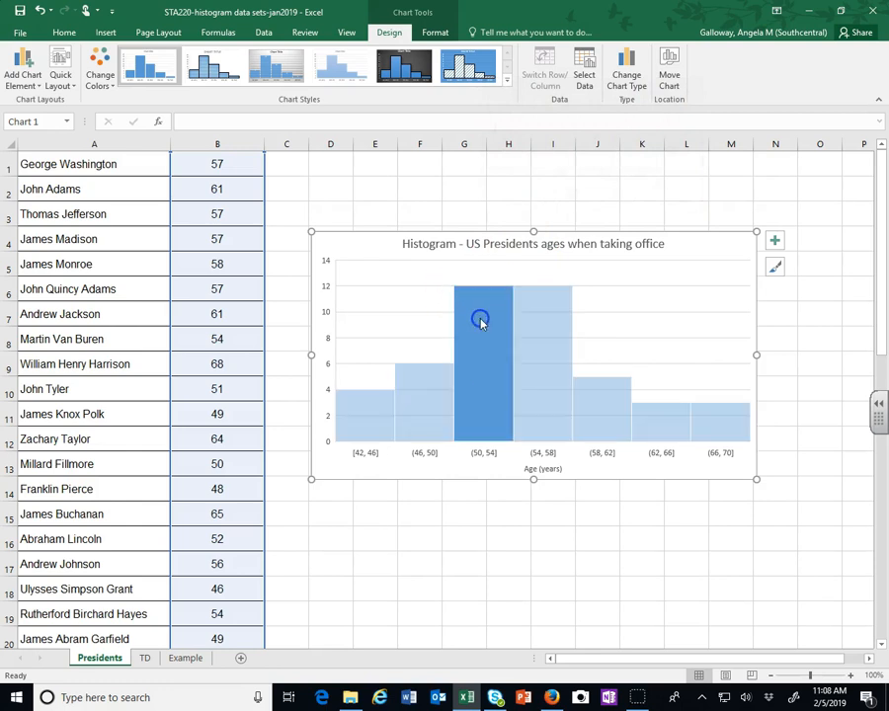
{"action": "left_click", "coordinate": [627, 539]}
{"action": "left_click", "coordinate": [491, 332]}
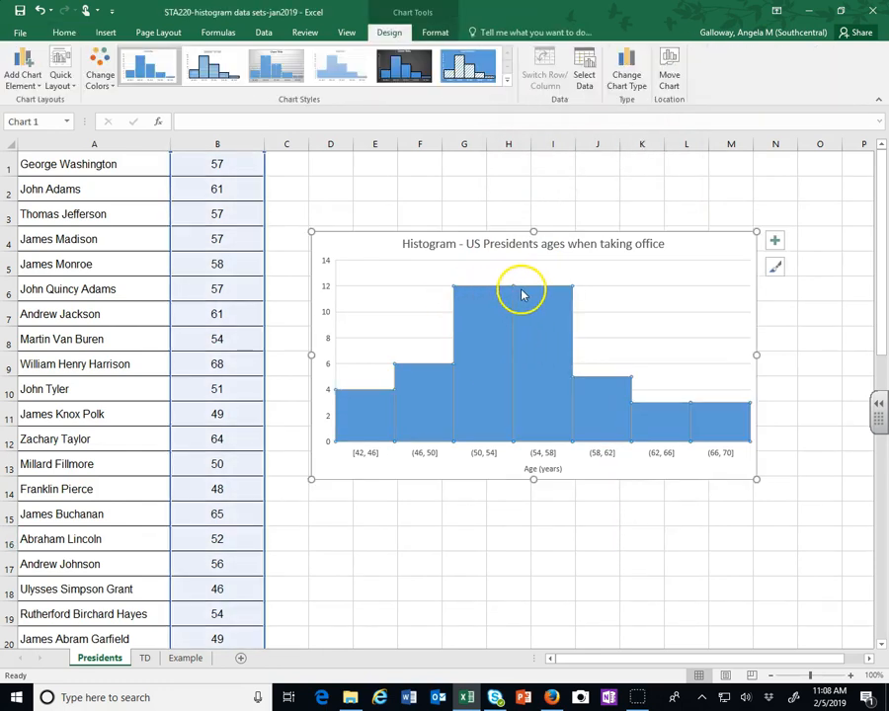
{"action": "right_click", "coordinate": [489, 331]}
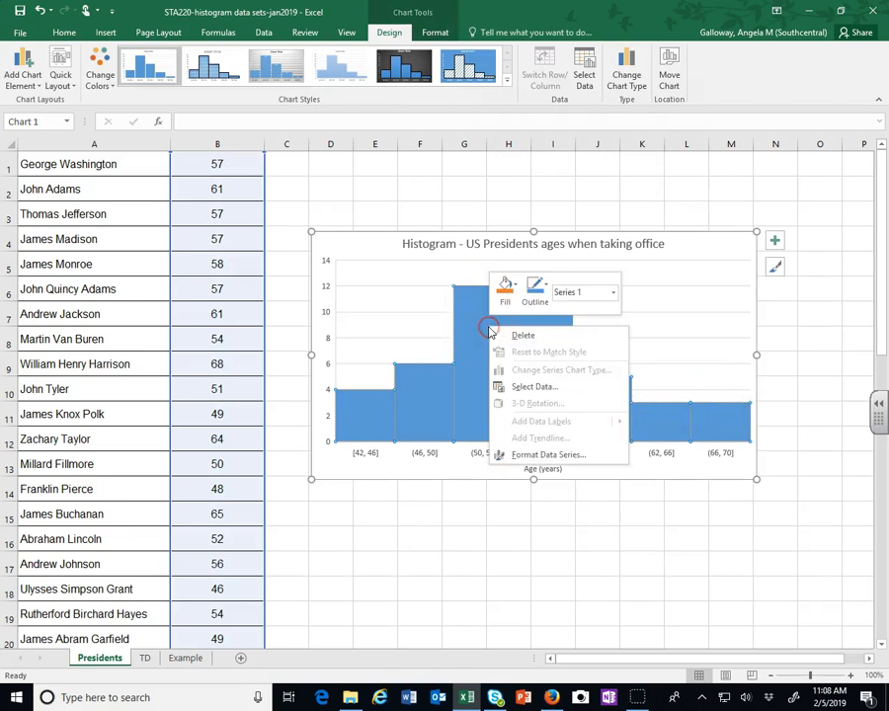
{"action": "left_click", "coordinate": [548, 455]}
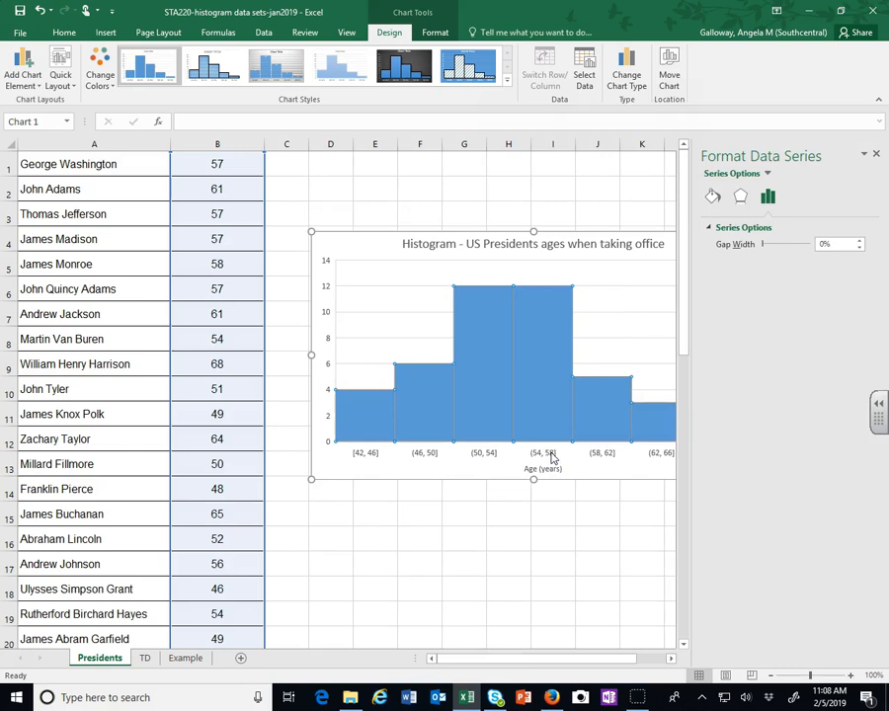
Step: Switch the fill of the histogram's bars to Solid fill
{"action": "left_click", "coordinate": [740, 196]}
{"action": "left_click", "coordinate": [712, 196]}
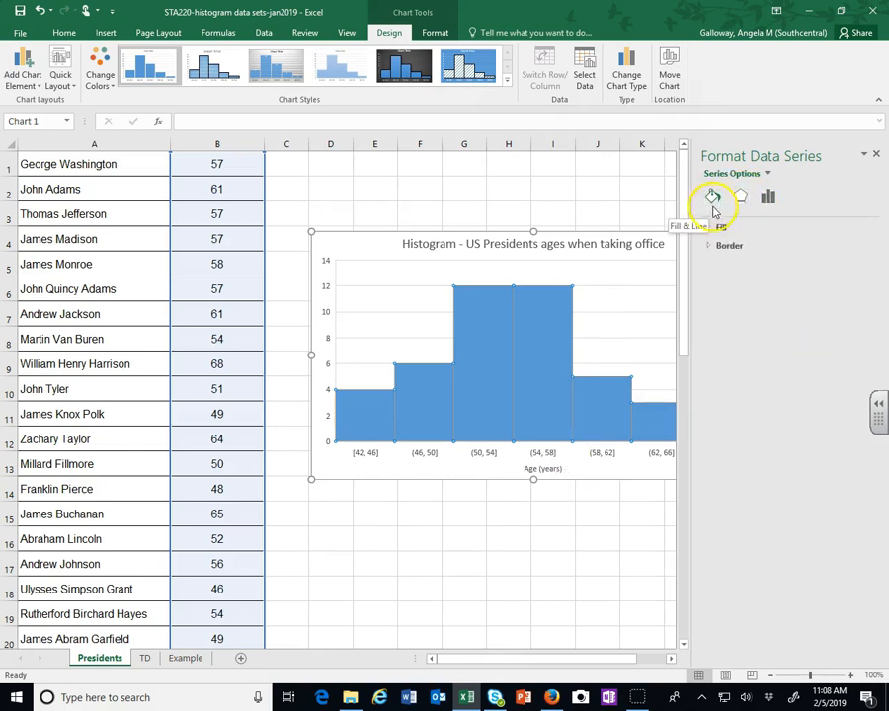
{"action": "left_click", "coordinate": [722, 228]}
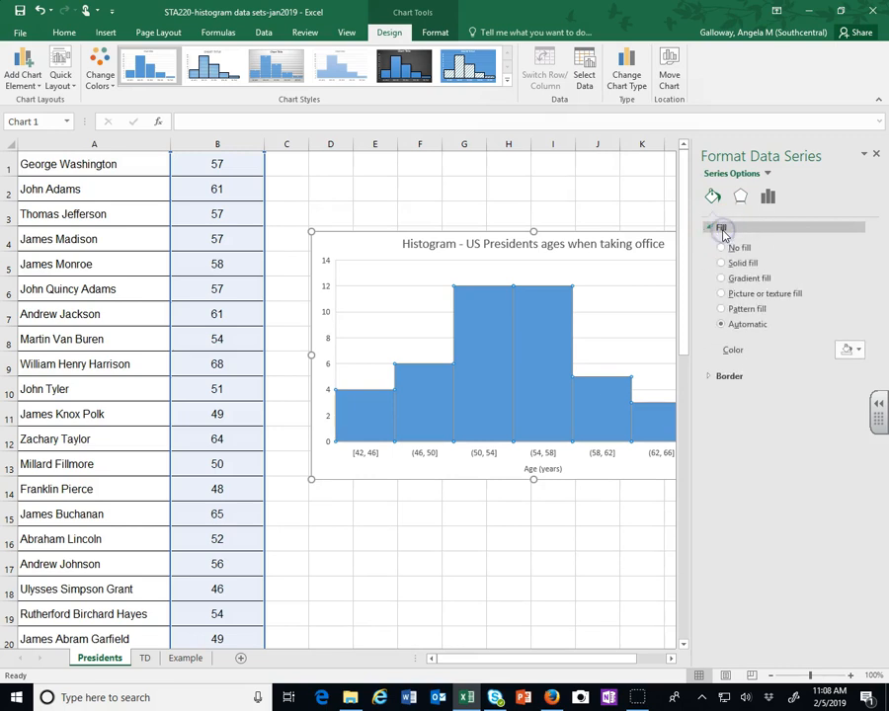
{"action": "left_click", "coordinate": [722, 264]}
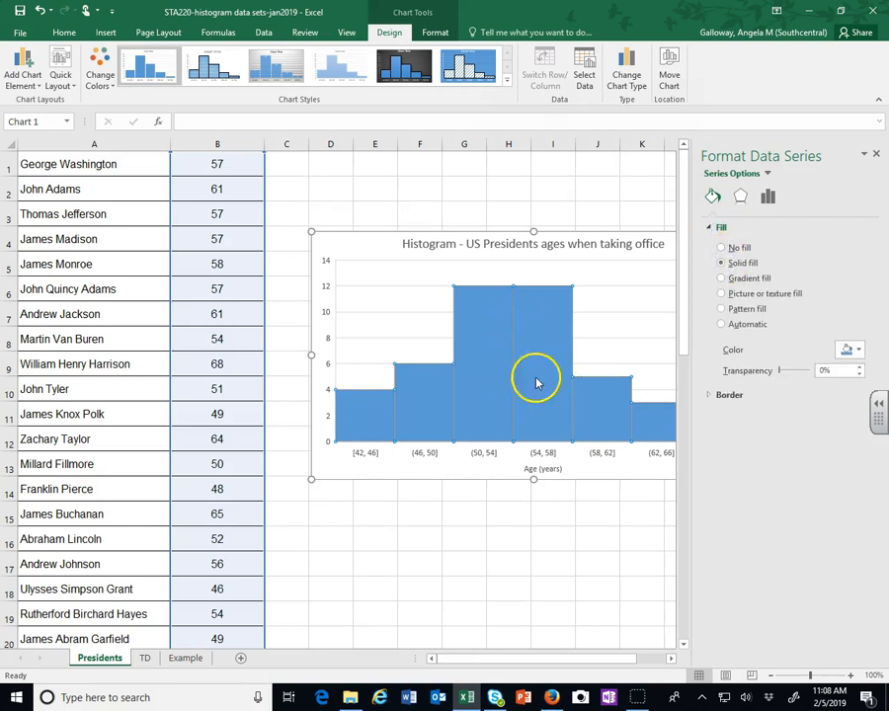
Step: Set the solid fill colour of the histogram's bars to the standard purple
{"action": "left_click", "coordinate": [857, 348]}
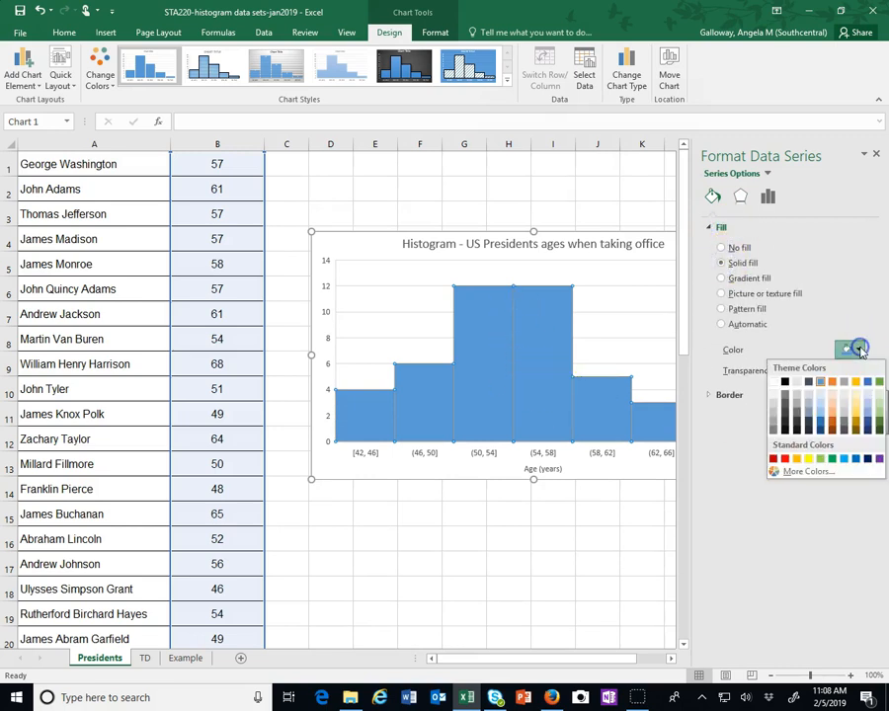
{"action": "left_click", "coordinate": [879, 460]}
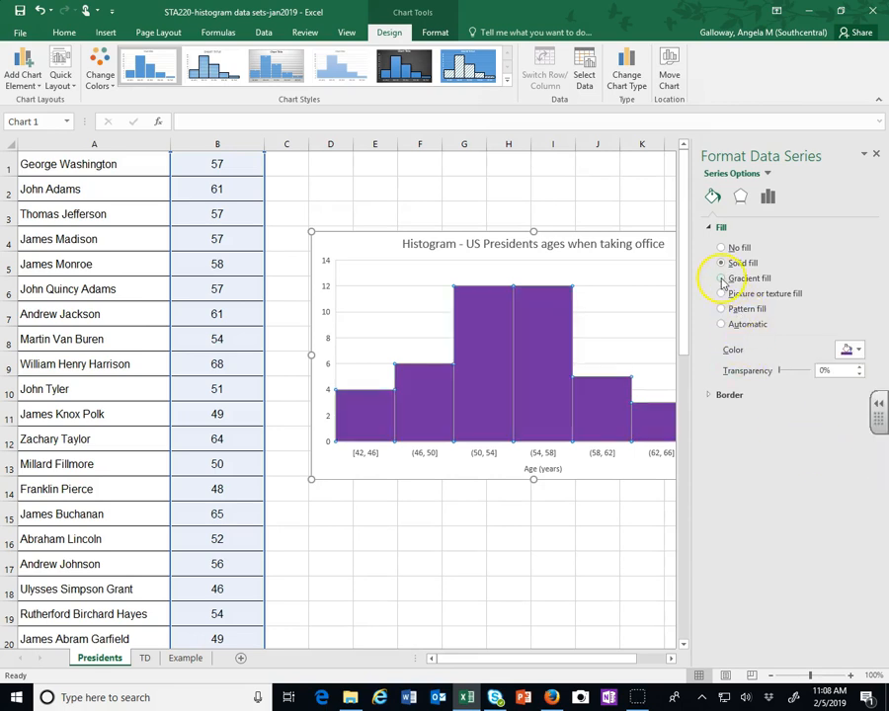
Step: Try several pattern fills on the histogram's bars, including diagonal stripes, dots, checks and a grid, and switch back to Solid fill
{"action": "left_click", "coordinate": [725, 310]}
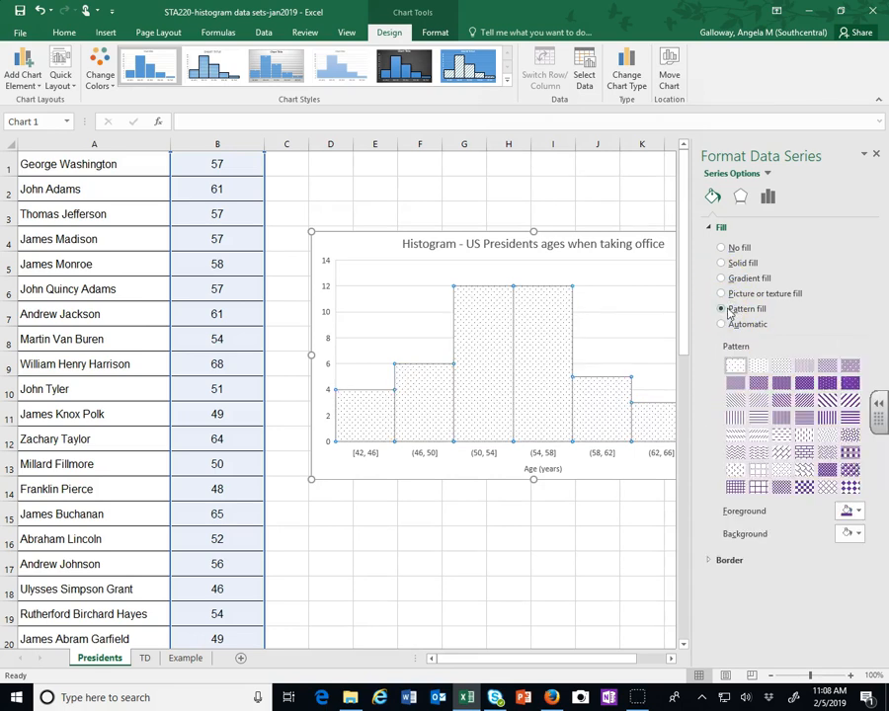
{"action": "left_click", "coordinate": [782, 401]}
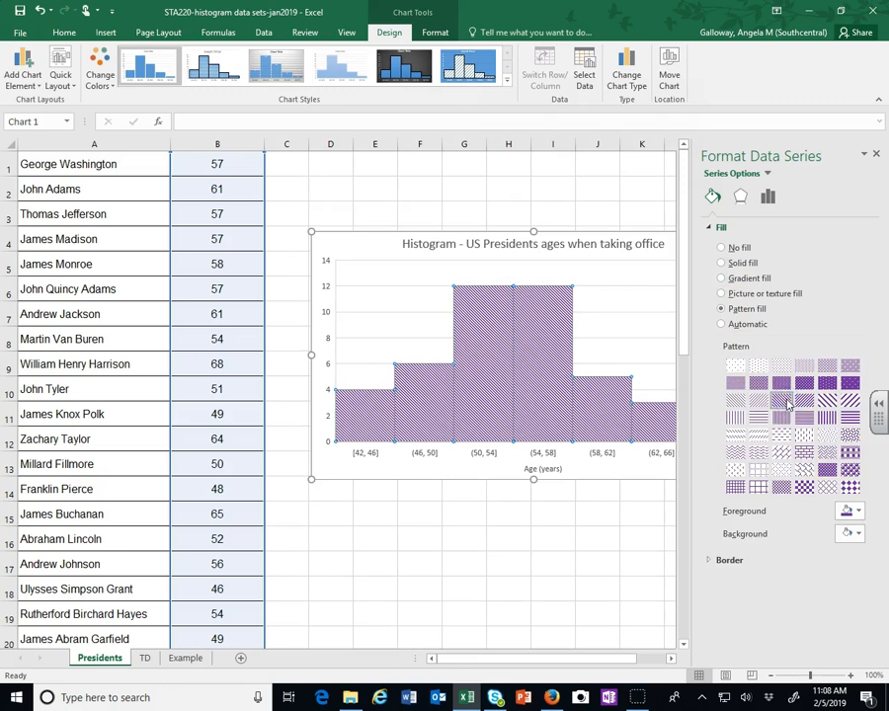
{"action": "left_click", "coordinate": [780, 451]}
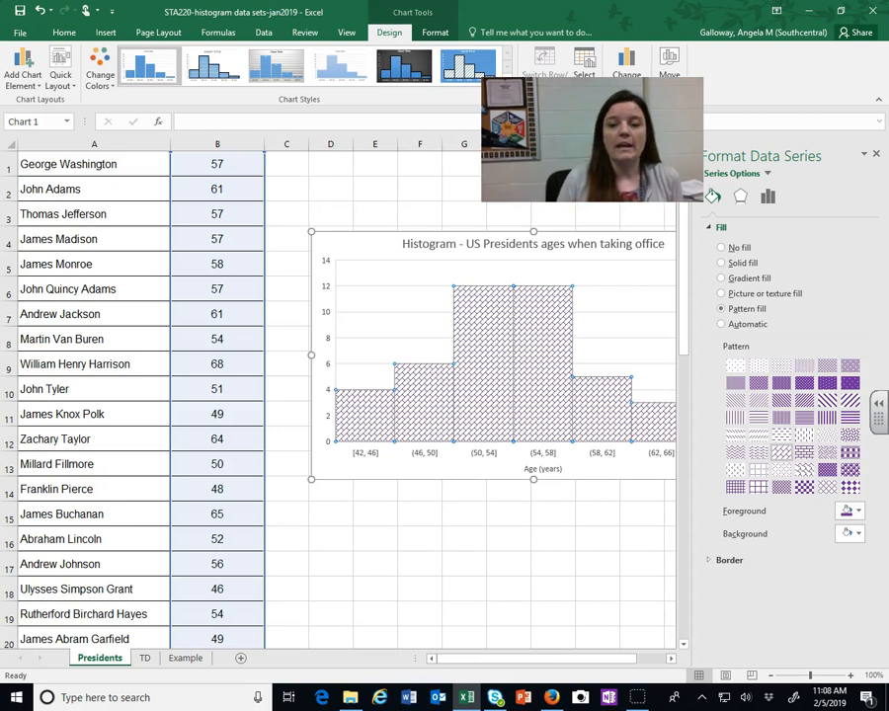
{"action": "left_click", "coordinate": [852, 384]}
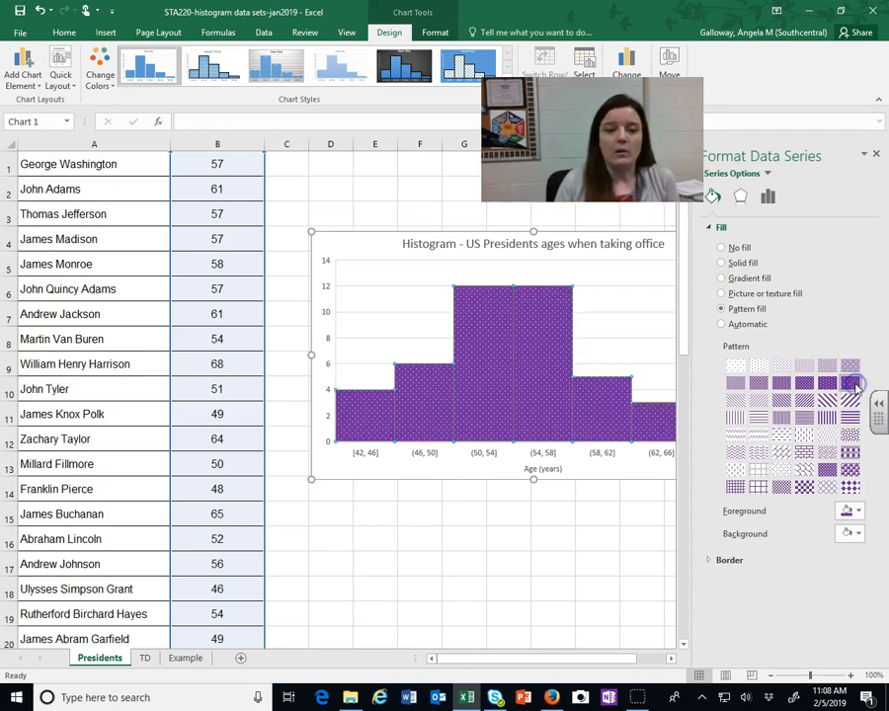
{"action": "left_click", "coordinate": [803, 488]}
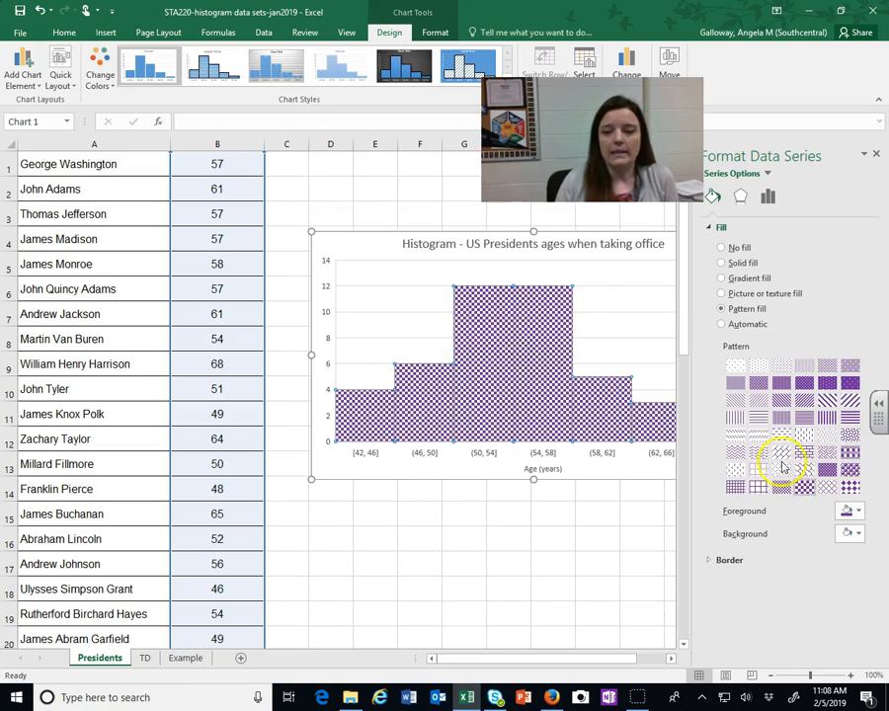
{"action": "left_click", "coordinate": [759, 487]}
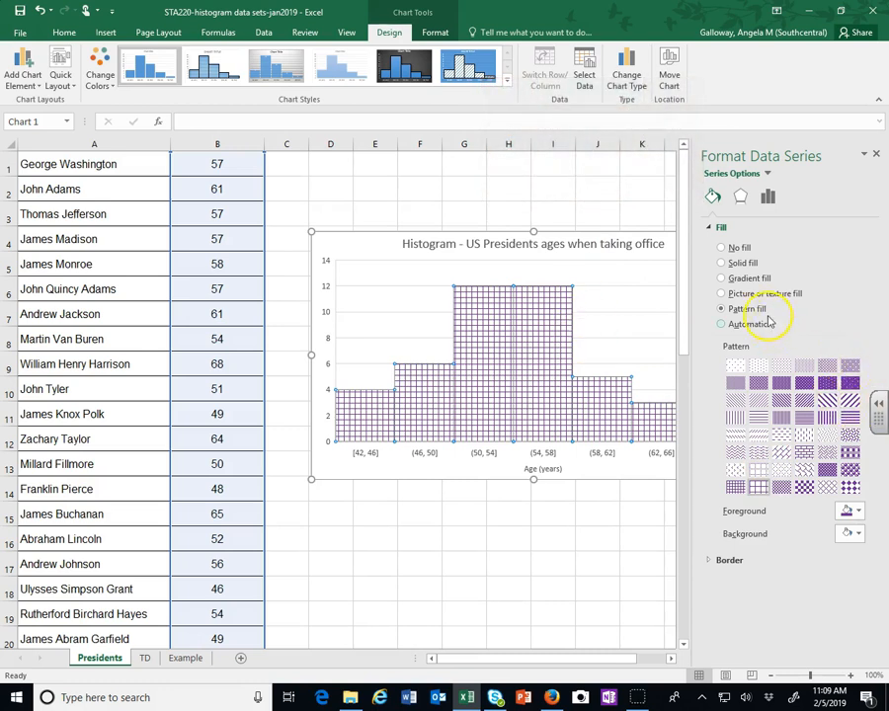
{"action": "left_click", "coordinate": [723, 263]}
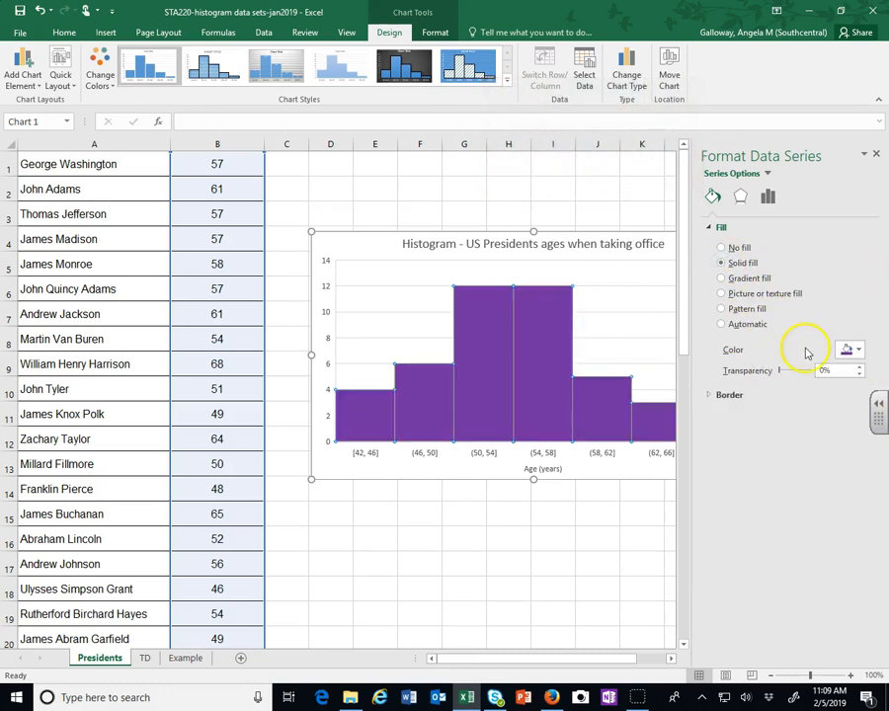
Step: Give the histogram's bars a solid black border 0.75 pt wide, close the formatting options and deselect the chart
{"action": "left_click", "coordinate": [713, 394]}
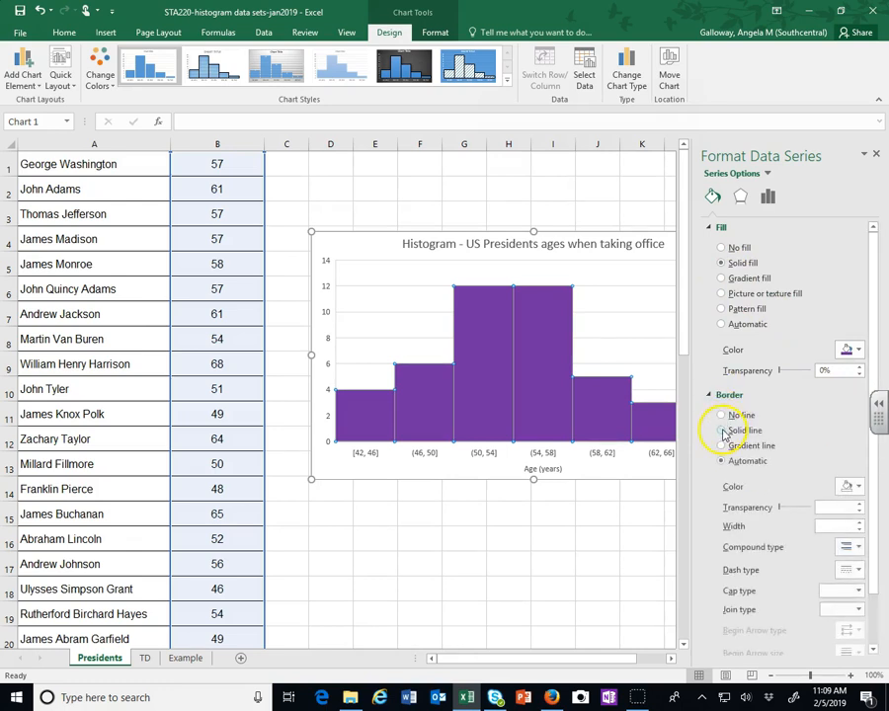
{"action": "left_click", "coordinate": [724, 431]}
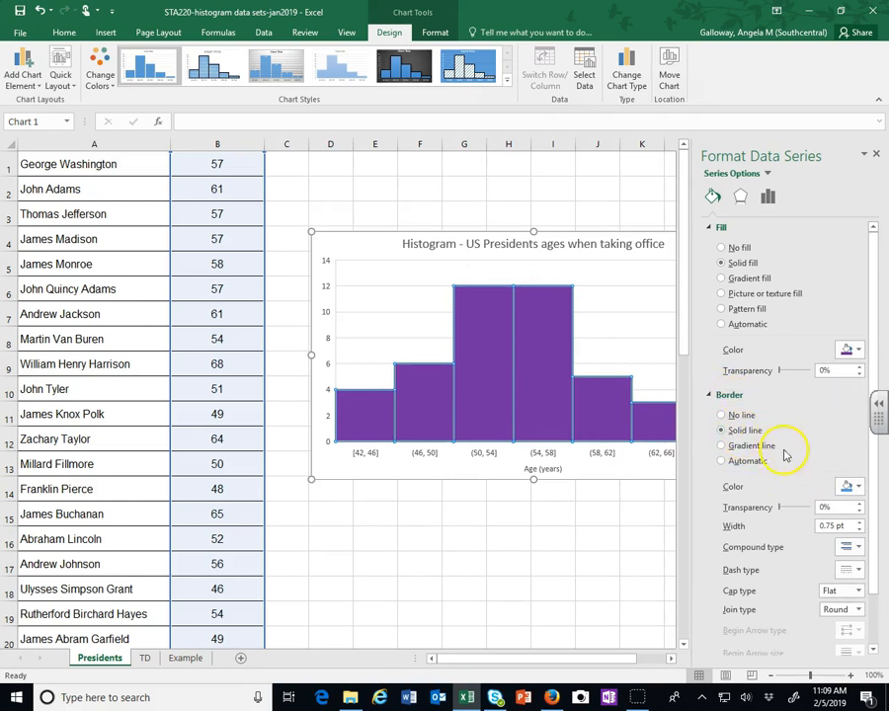
{"action": "left_click", "coordinate": [847, 486]}
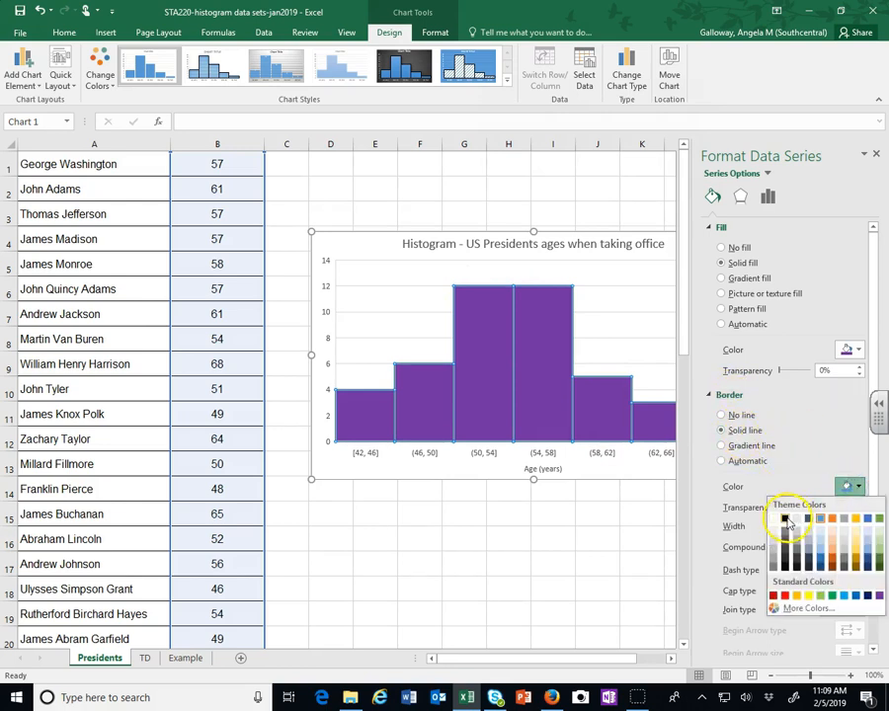
{"action": "left_click", "coordinate": [786, 519]}
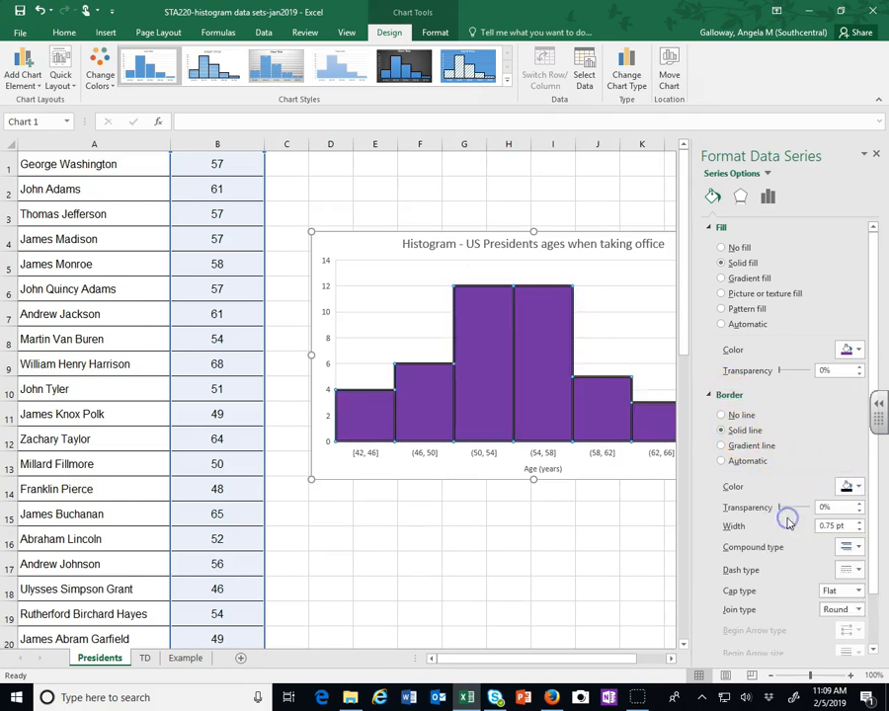
{"action": "left_click", "coordinate": [859, 531]}
{"action": "left_click", "coordinate": [859, 521]}
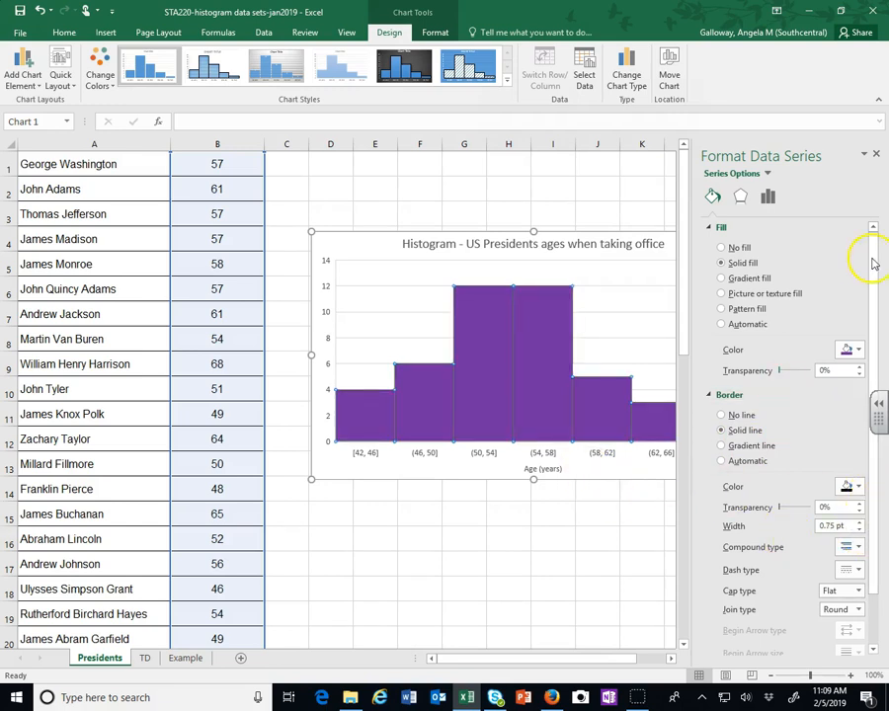
{"action": "left_click", "coordinate": [877, 155]}
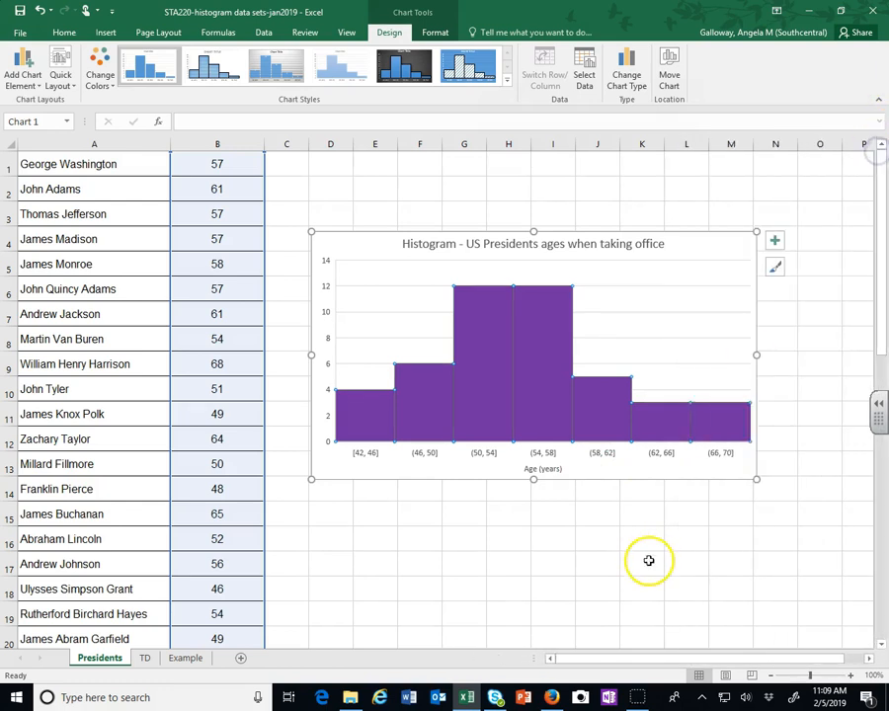
{"action": "left_click", "coordinate": [638, 585]}
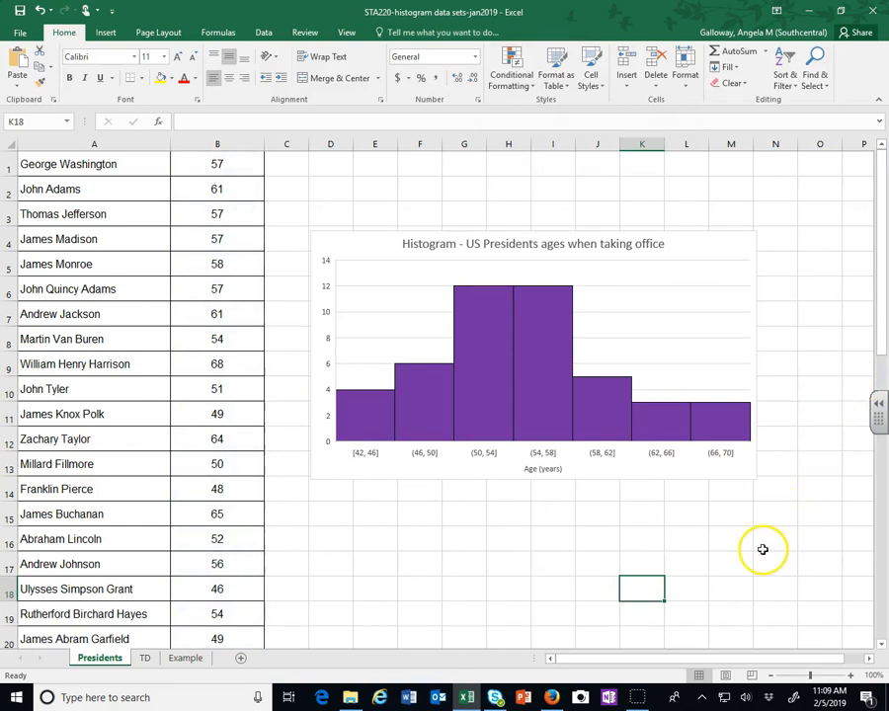
Step: Preview how the histogram alone would print, return to the worksheet without printing and deselect the chart
{"action": "left_click", "coordinate": [369, 244]}
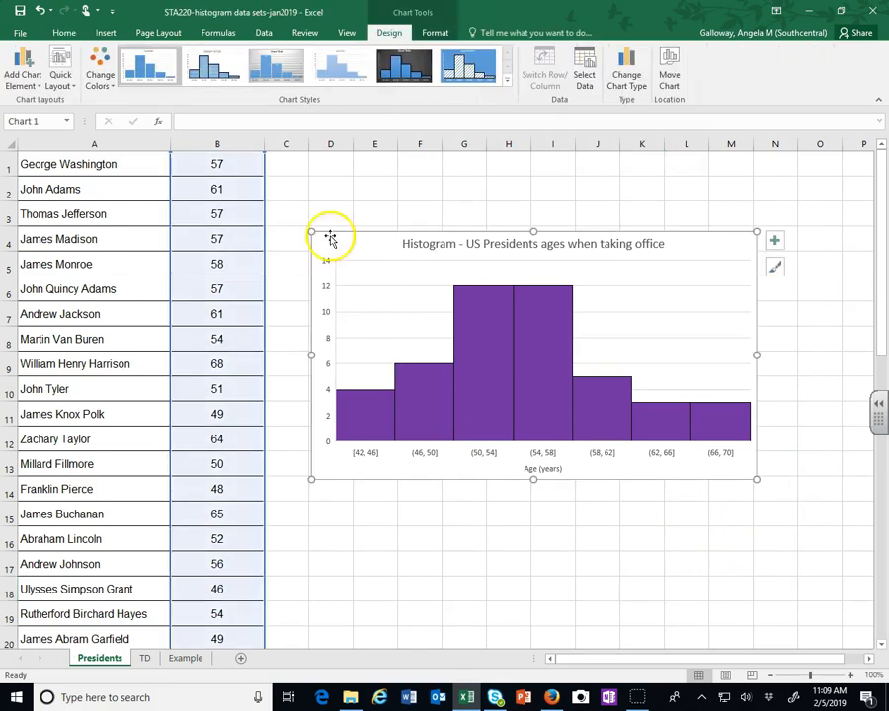
{"action": "left_click", "coordinate": [12, 34]}
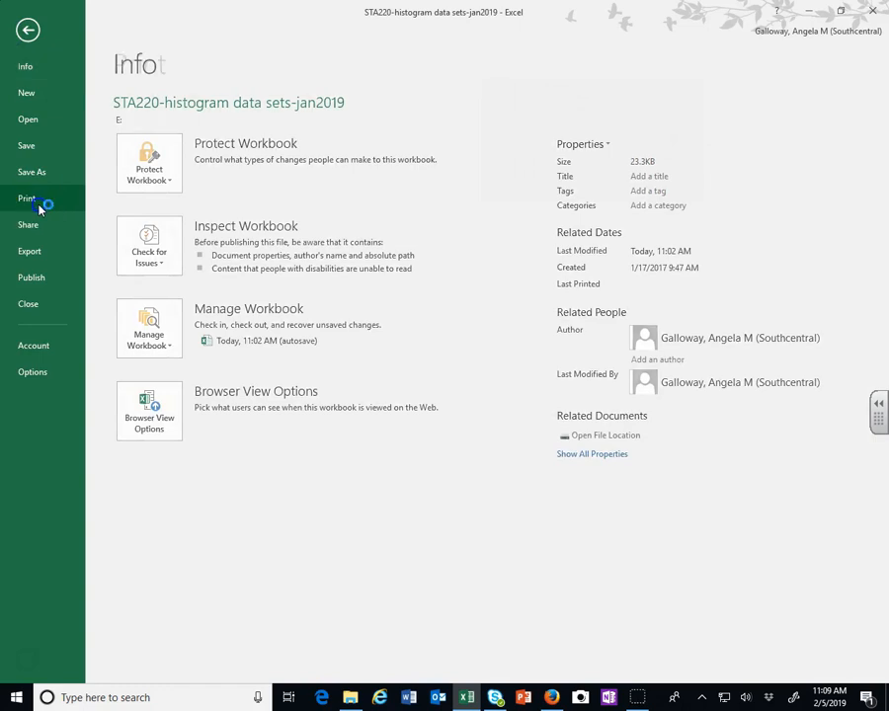
{"action": "left_click", "coordinate": [38, 202]}
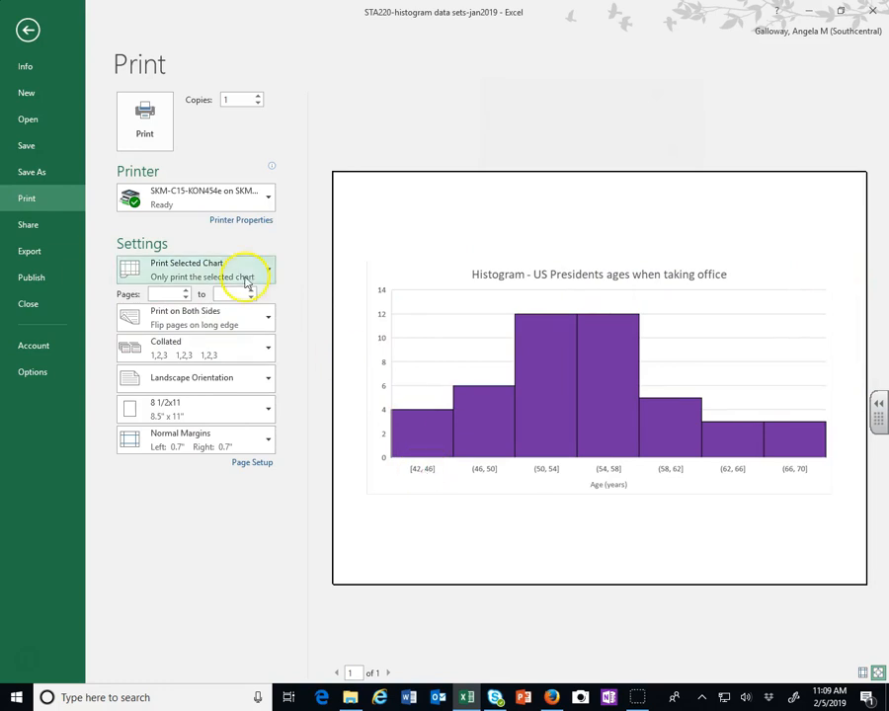
{"action": "left_click", "coordinate": [28, 31]}
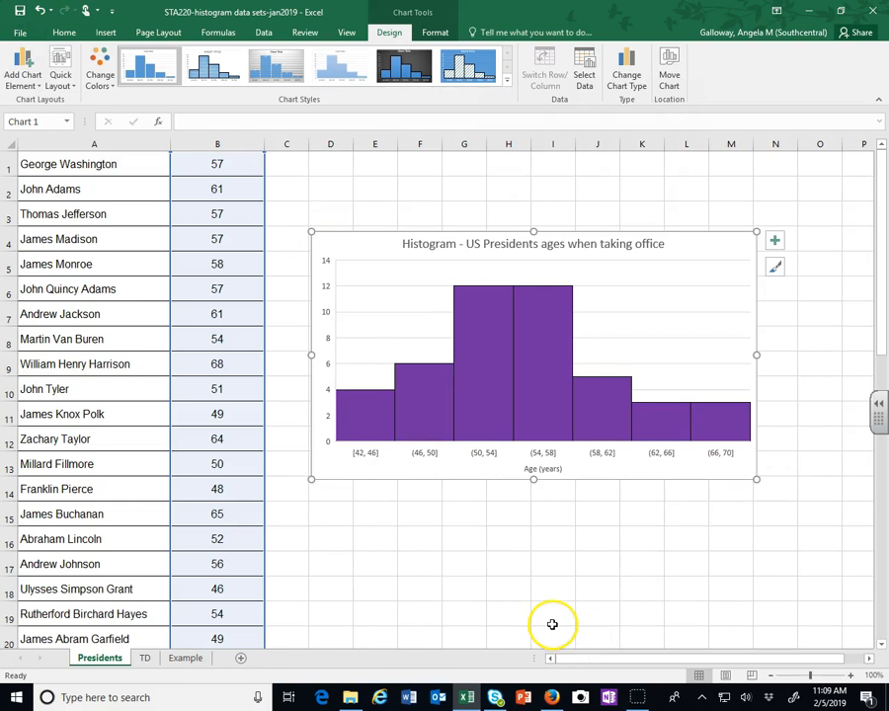
{"action": "left_click", "coordinate": [367, 523]}
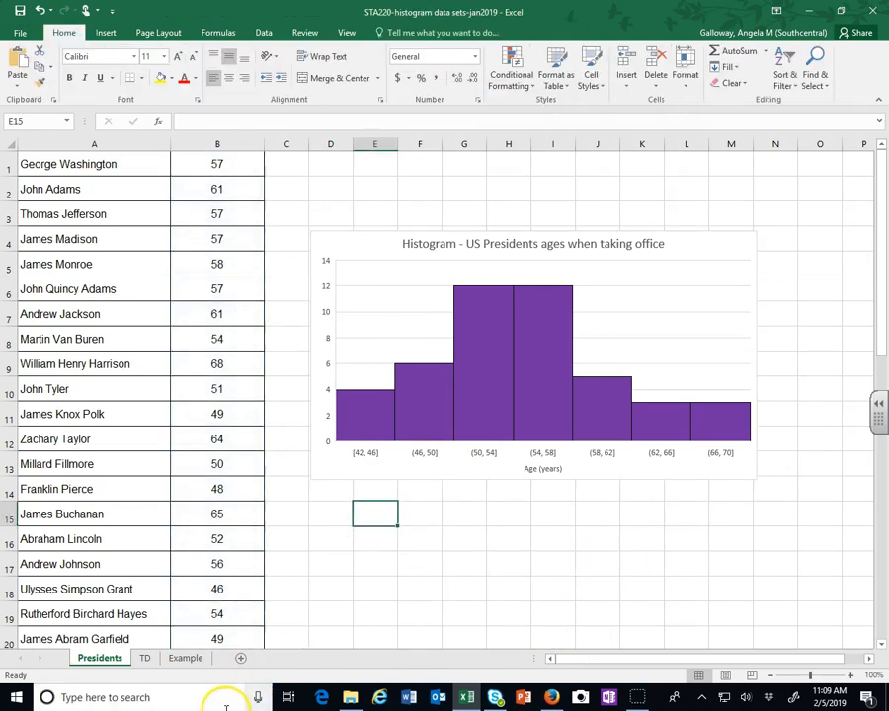
Step: Open the Example sheet and review its survey responses and the Yes/No tally in E3:F4
{"action": "left_click", "coordinate": [188, 666]}
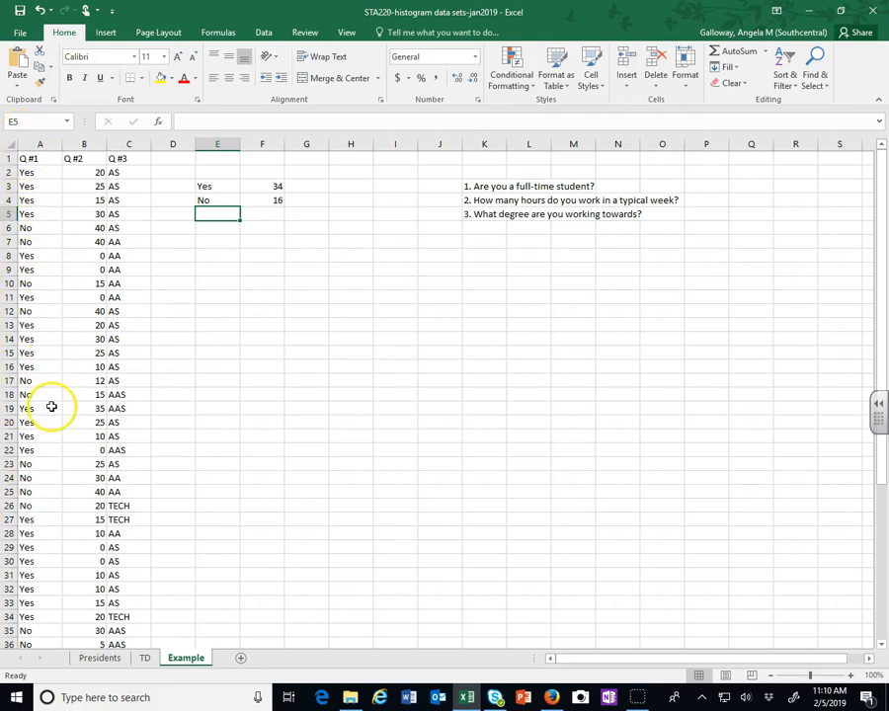
{"action": "left_click_drag", "start_coordinate": [206, 187], "coordinate": [274, 203]}
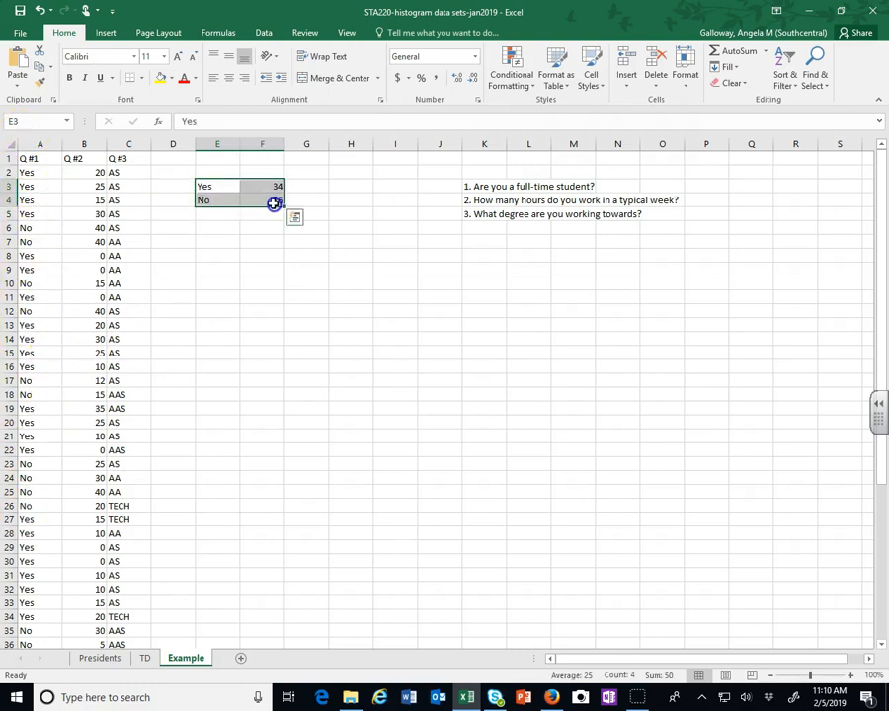
{"action": "left_click", "coordinate": [263, 265]}
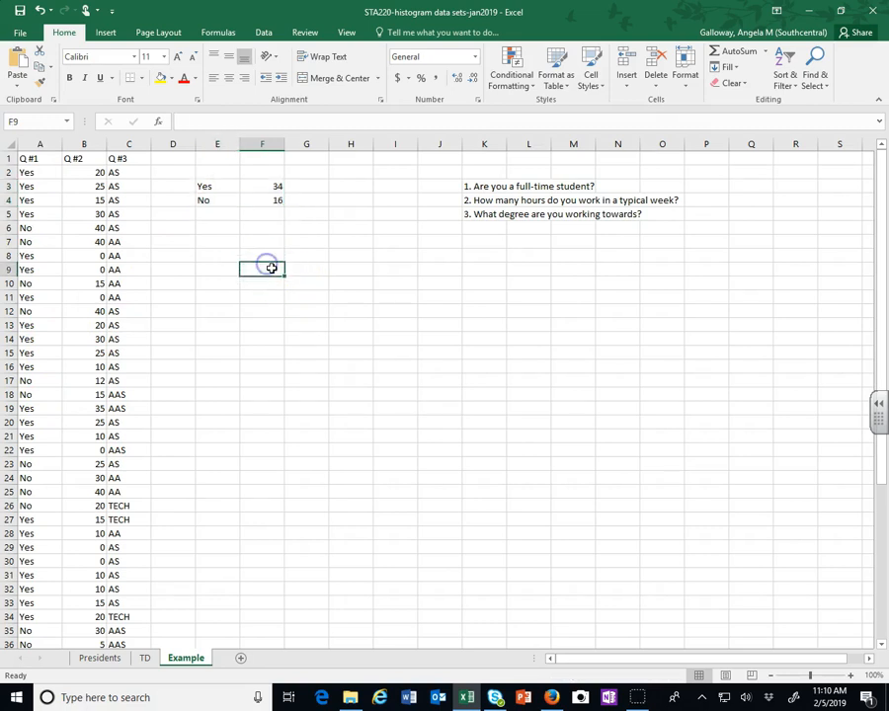
{"action": "left_click_drag", "start_coordinate": [214, 184], "coordinate": [257, 200]}
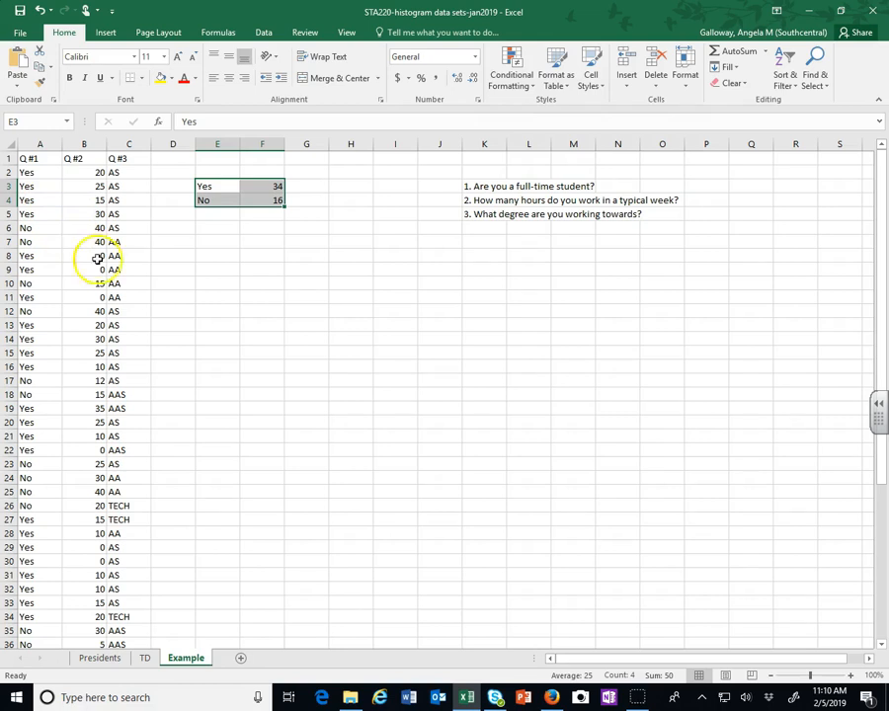
{"action": "left_click", "coordinate": [245, 310]}
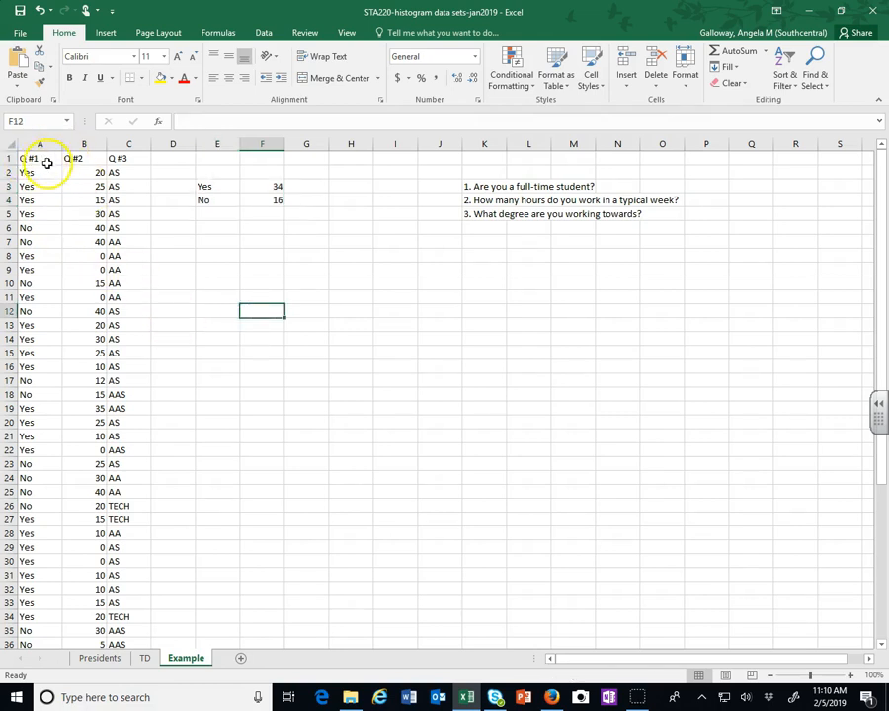
Step: Insert the recommended clustered column chart counting the Q #1 responses in A1:A51, and close the PivotChart field list
{"action": "left_click_drag", "start_coordinate": [45, 158], "coordinate": [32, 614]}
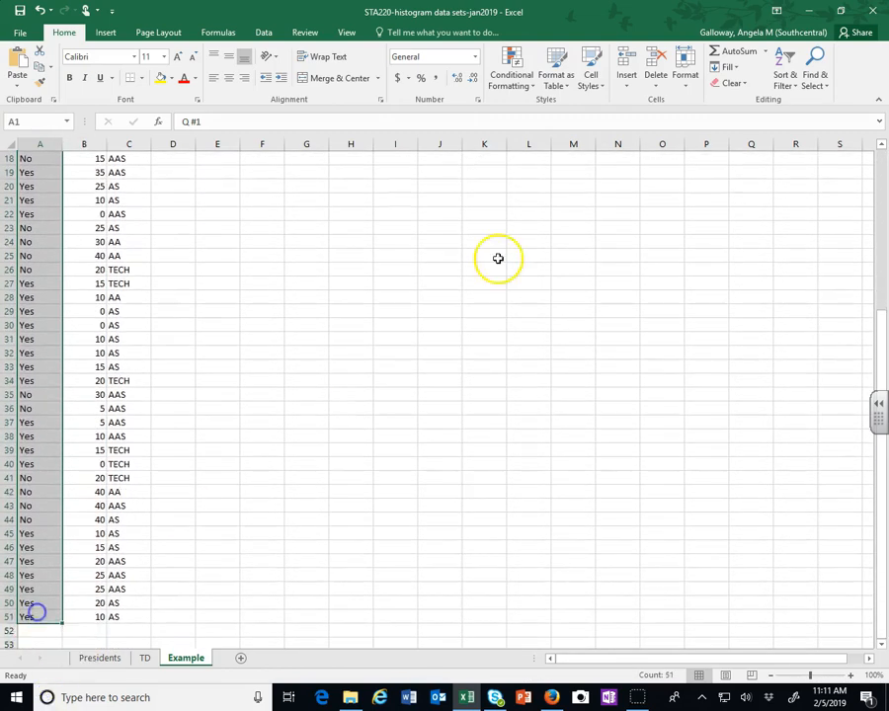
{"action": "scroll", "coordinate": [473, 245], "scroll_direction": "up", "scroll_amount": 4}
{"action": "scroll", "coordinate": [473, 245], "scroll_direction": "up", "scroll_amount": 2}
{"action": "scroll", "coordinate": [470, 241], "scroll_direction": "down", "scroll_amount": 1}
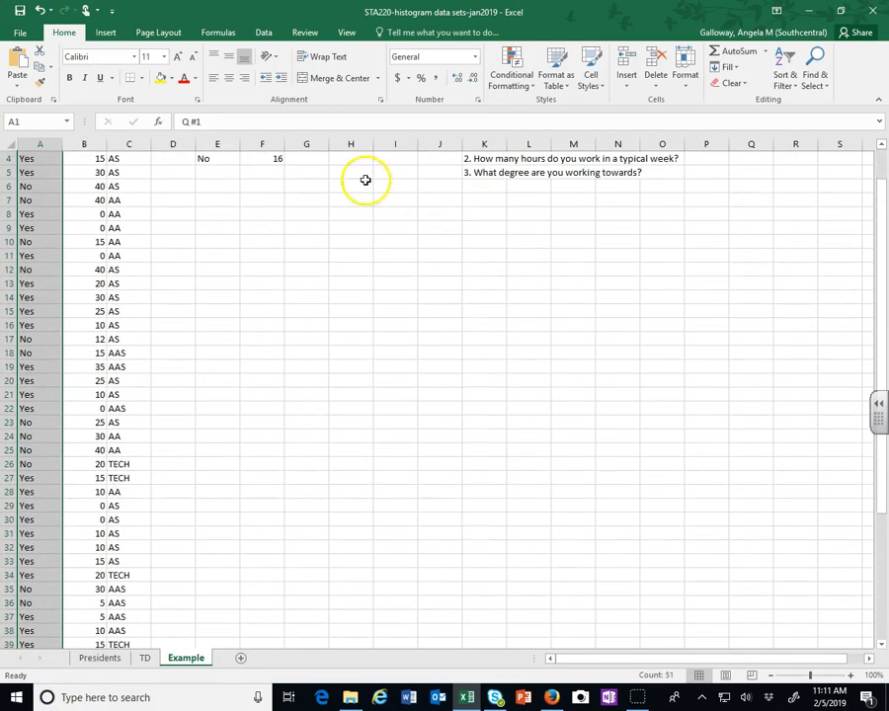
{"action": "left_click", "coordinate": [109, 32]}
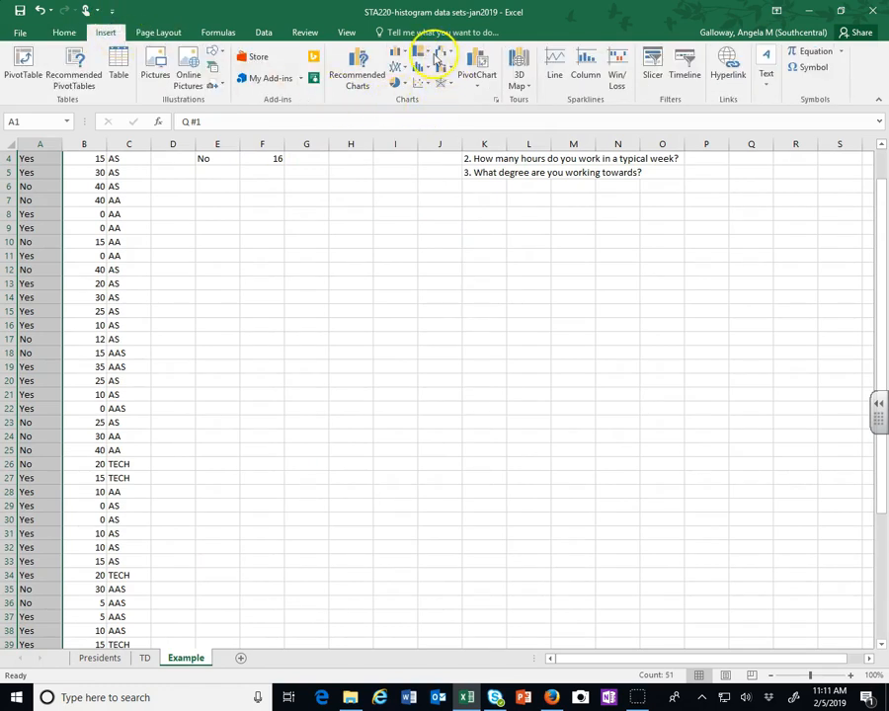
{"action": "left_click", "coordinate": [396, 51]}
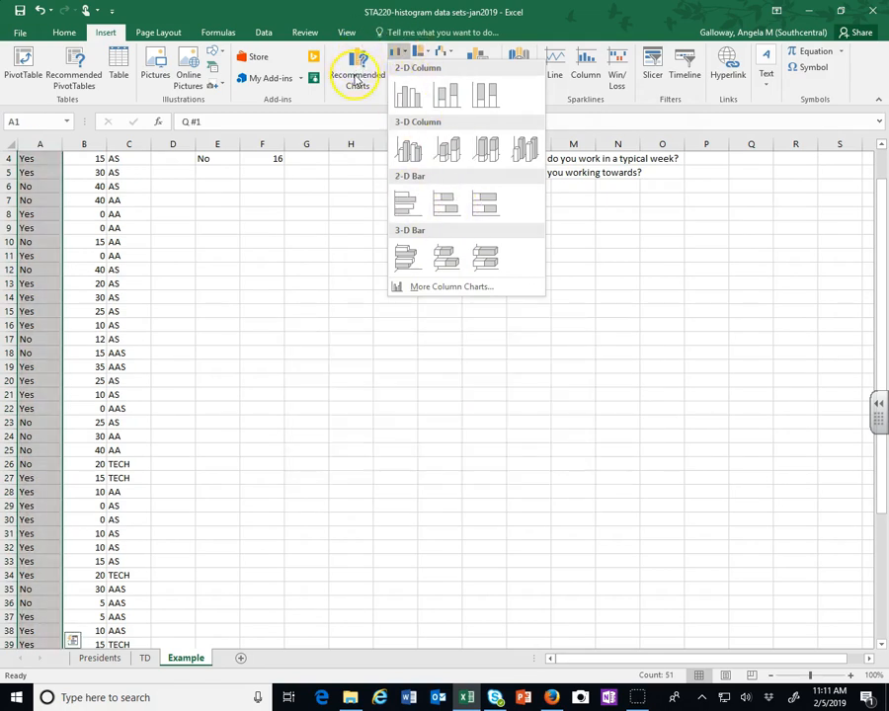
{"action": "left_click", "coordinate": [356, 75]}
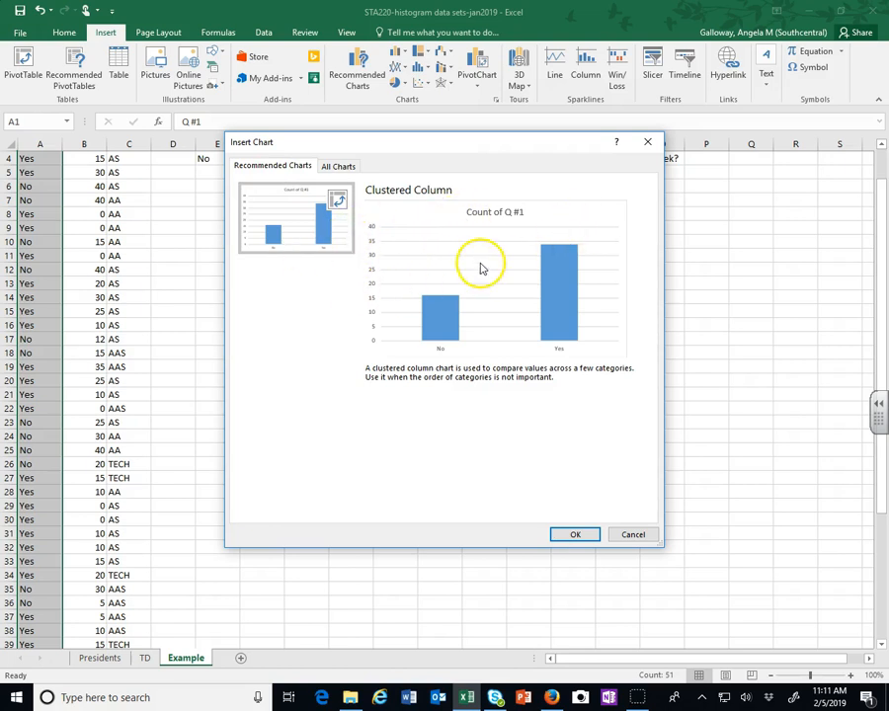
{"action": "left_click", "coordinate": [575, 535]}
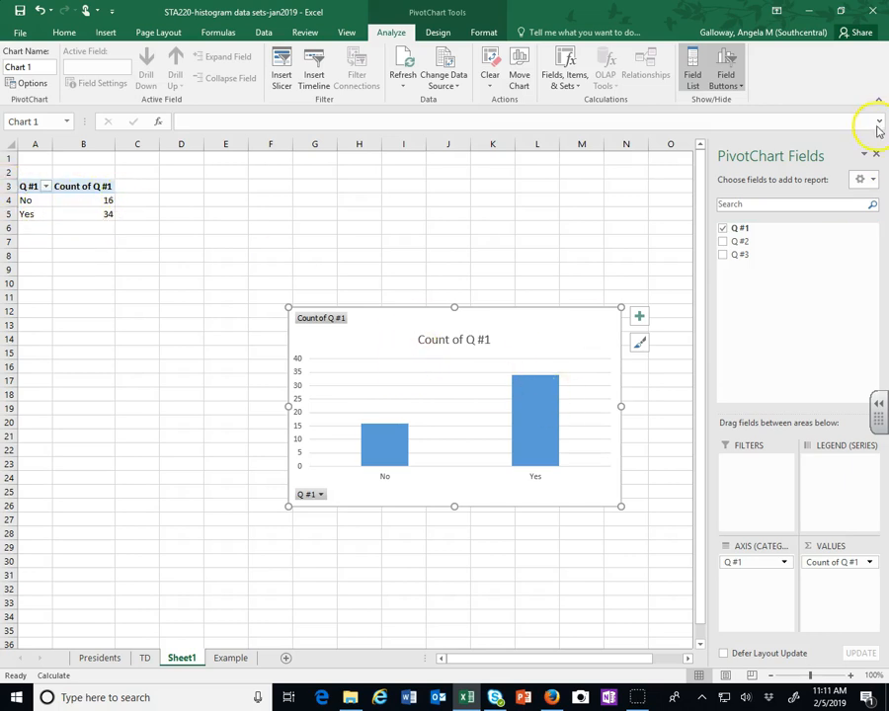
{"action": "left_click", "coordinate": [876, 155]}
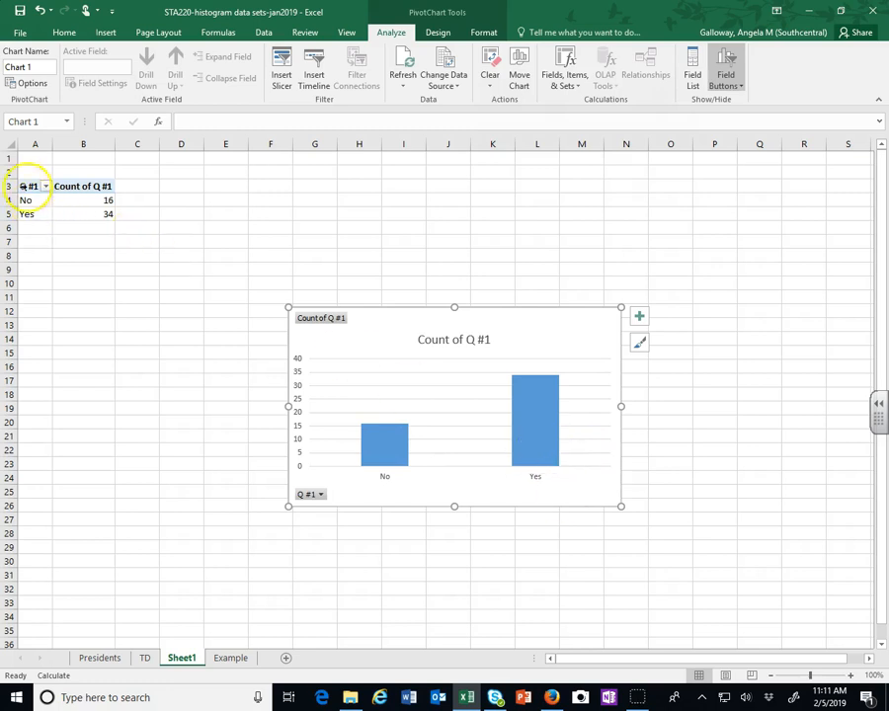
{"action": "left_click_drag", "start_coordinate": [27, 187], "coordinate": [95, 210]}
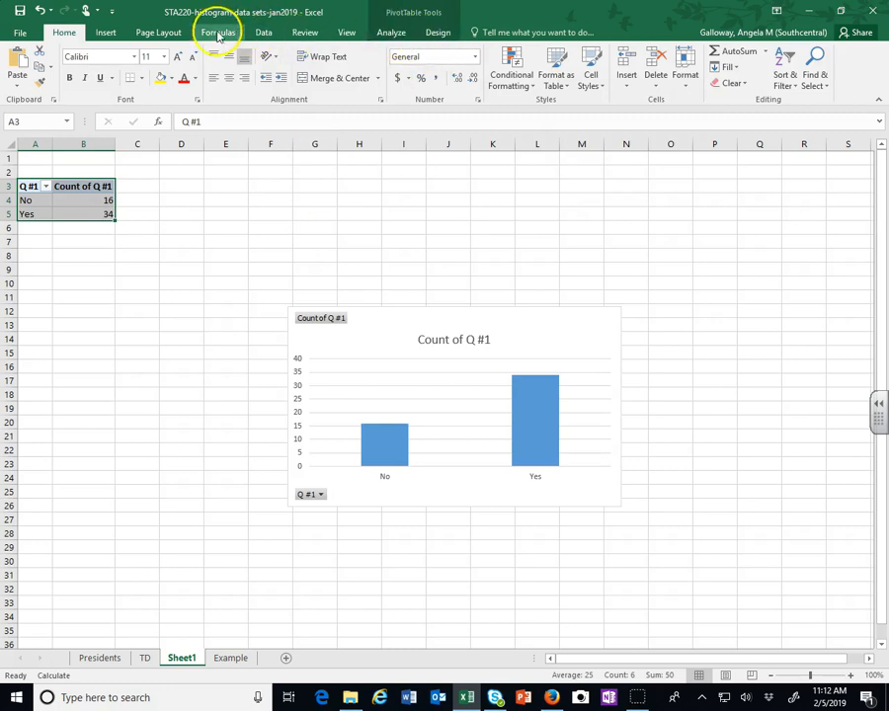
{"action": "left_click", "coordinate": [110, 33]}
{"action": "left_click", "coordinate": [358, 83]}
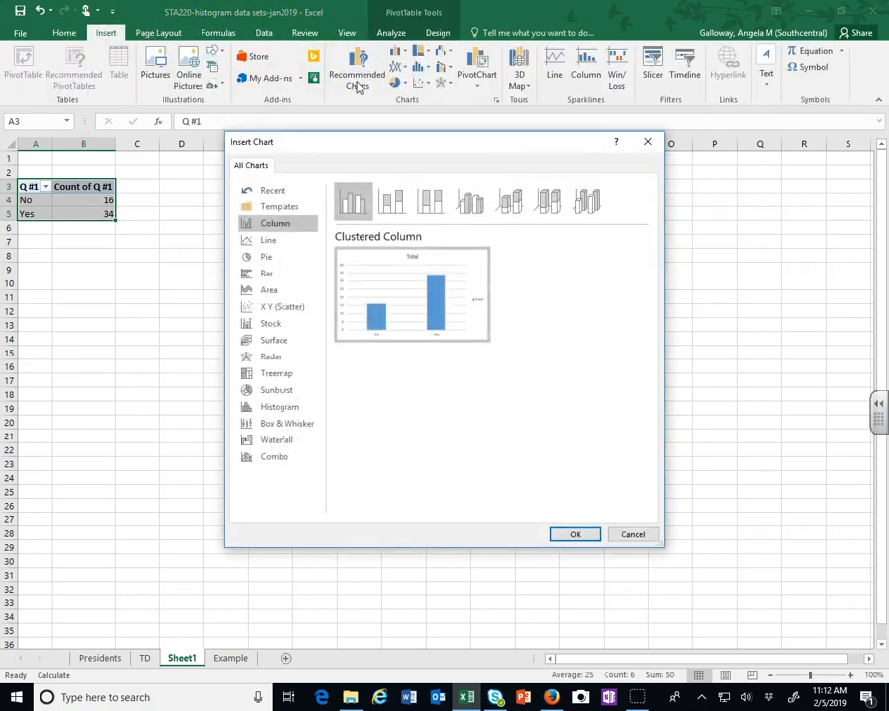
{"action": "left_click", "coordinate": [278, 260]}
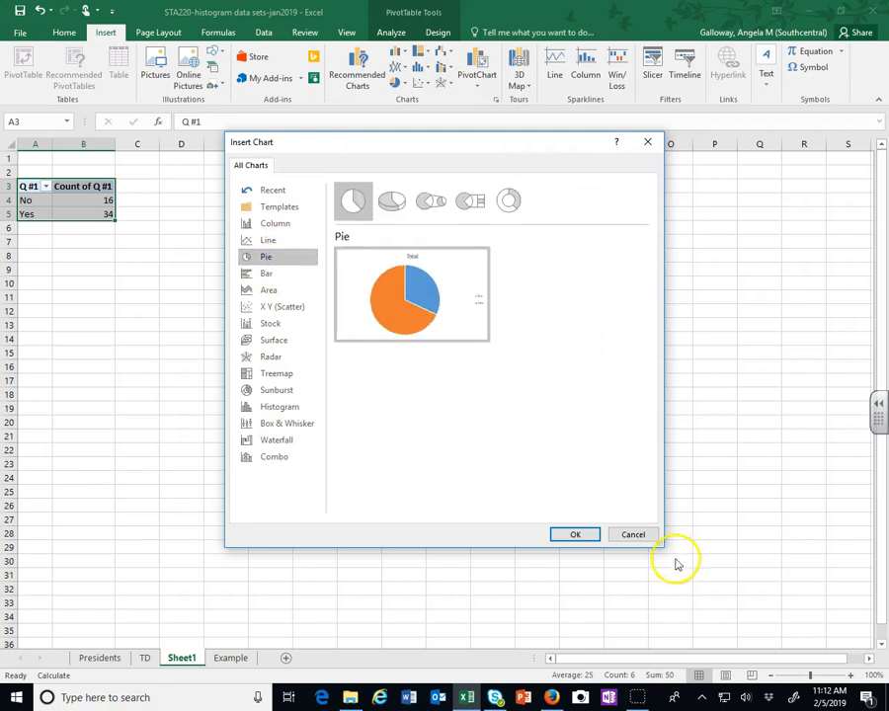
{"action": "left_click", "coordinate": [638, 536]}
Step: Change the Q #1 column chart to a pie chart and enlarge it to span about columns E to N and rows 7 to 27
{"action": "left_click", "coordinate": [391, 326]}
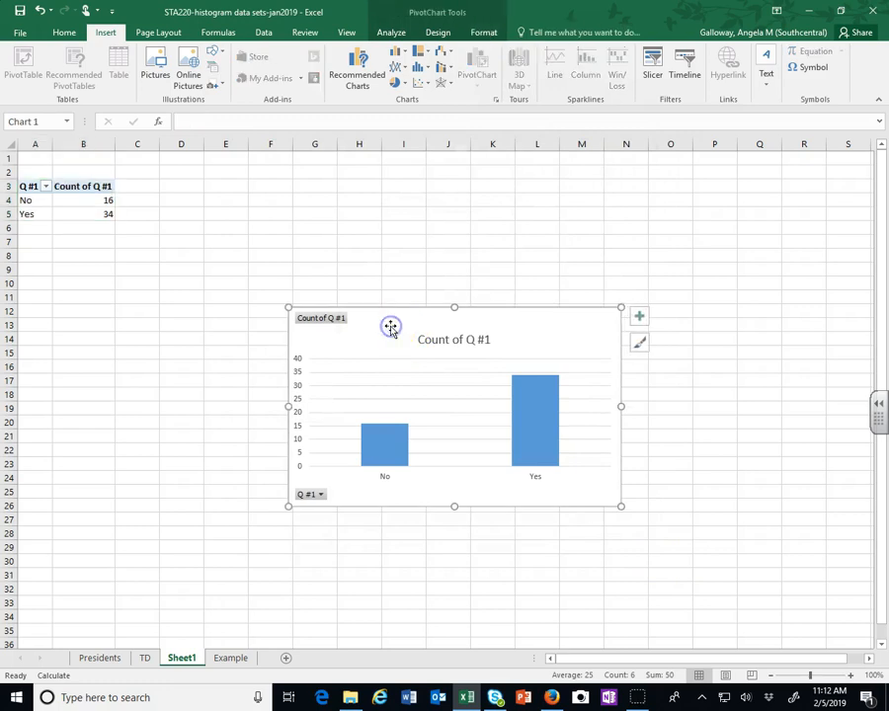
{"action": "left_click", "coordinate": [435, 33]}
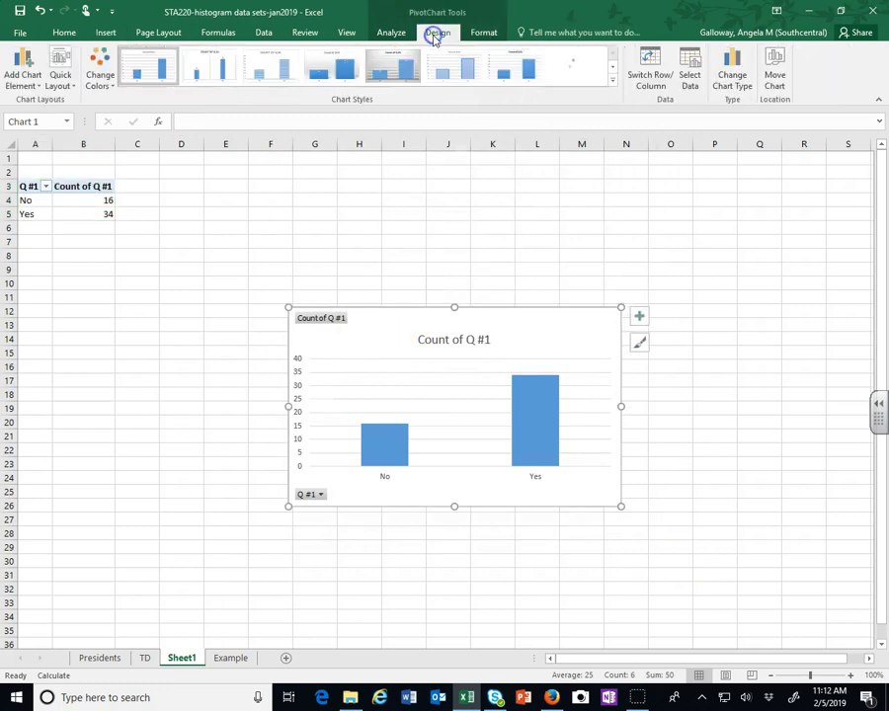
{"action": "left_click", "coordinate": [737, 85]}
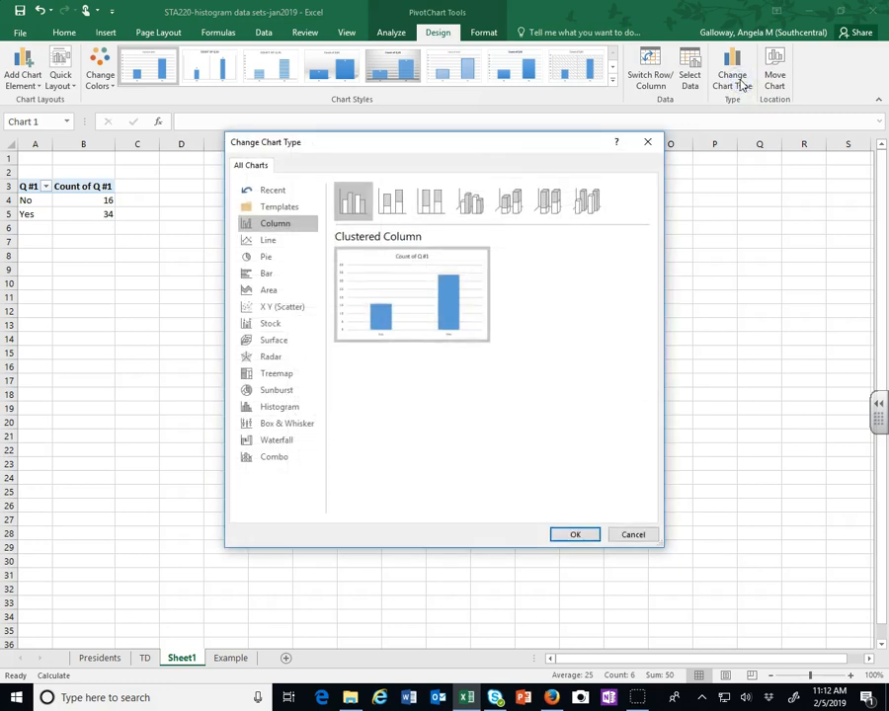
{"action": "left_click", "coordinate": [265, 257]}
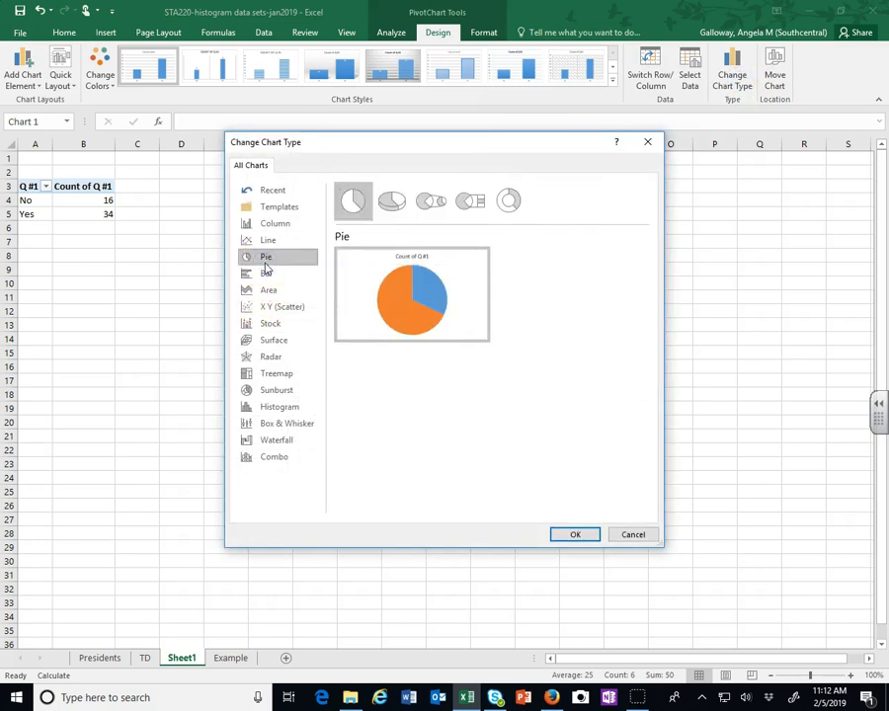
{"action": "left_click", "coordinate": [575, 534]}
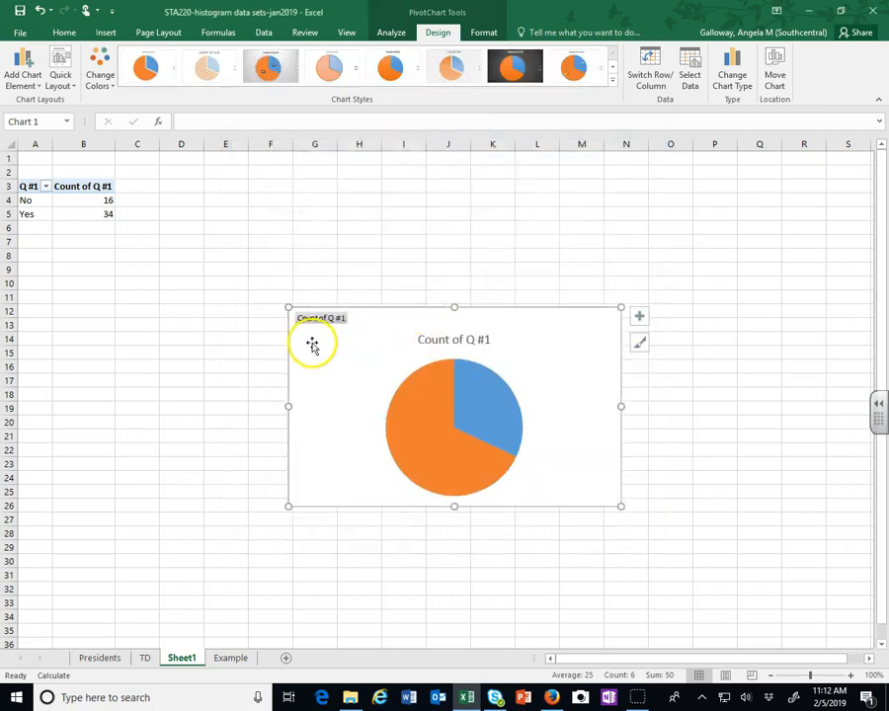
{"action": "left_click_drag", "start_coordinate": [287, 307], "coordinate": [207, 240]}
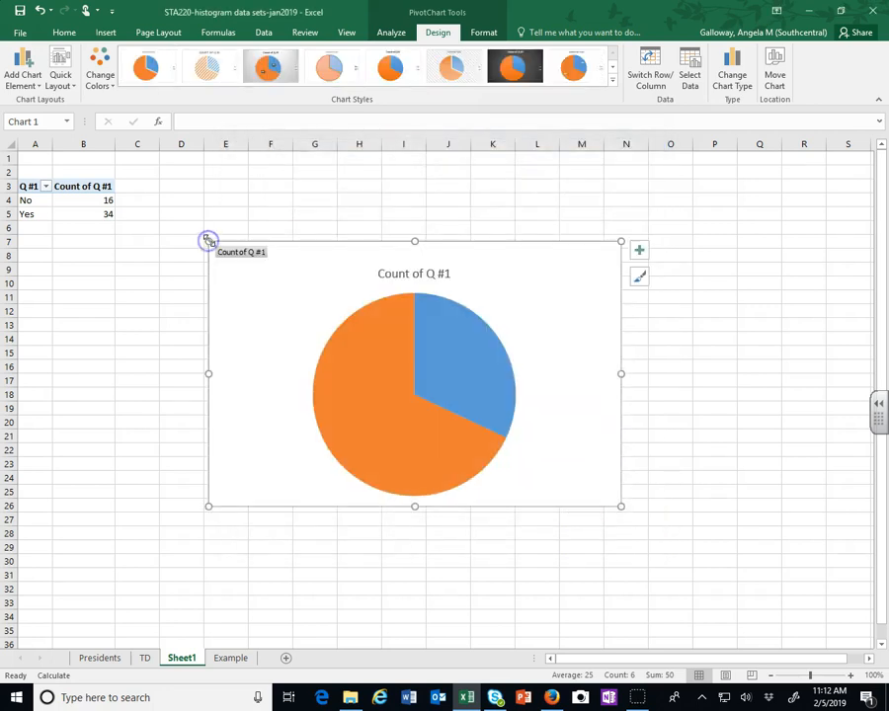
{"action": "left_click_drag", "start_coordinate": [620, 507], "coordinate": [646, 528]}
Step: Replace the pie chart's title with "Are you a full-time student?"
{"action": "left_click", "coordinate": [407, 277]}
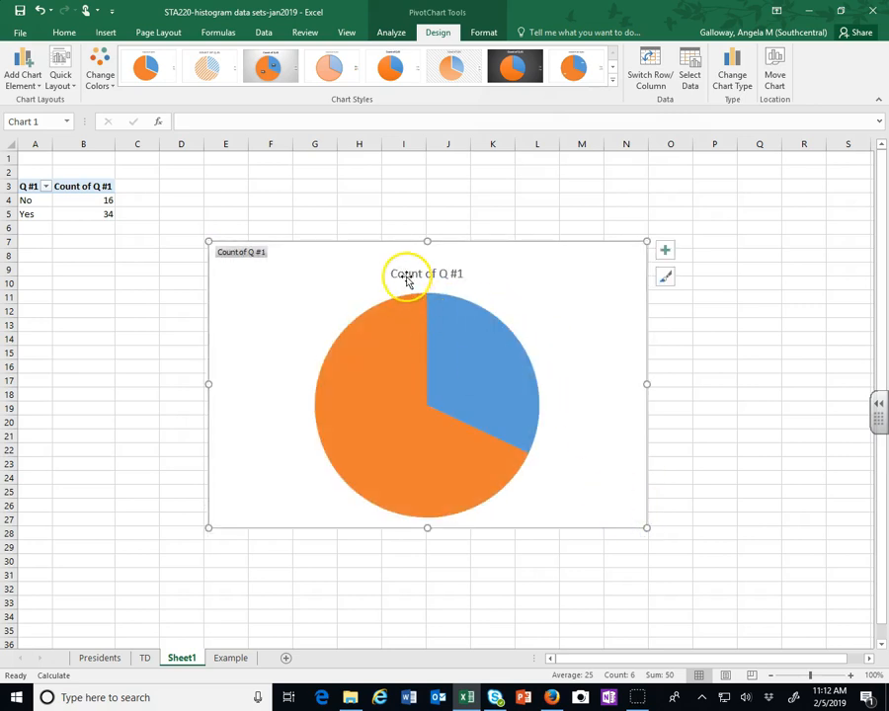
{"action": "left_click_drag", "start_coordinate": [392, 273], "coordinate": [466, 278]}
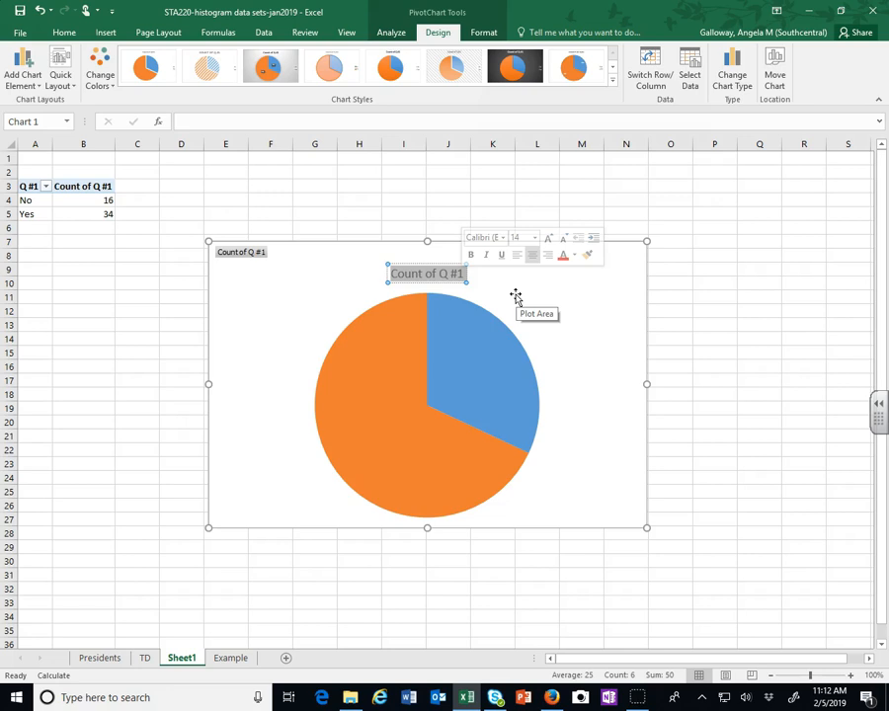
{"action": "type", "text": "W"}
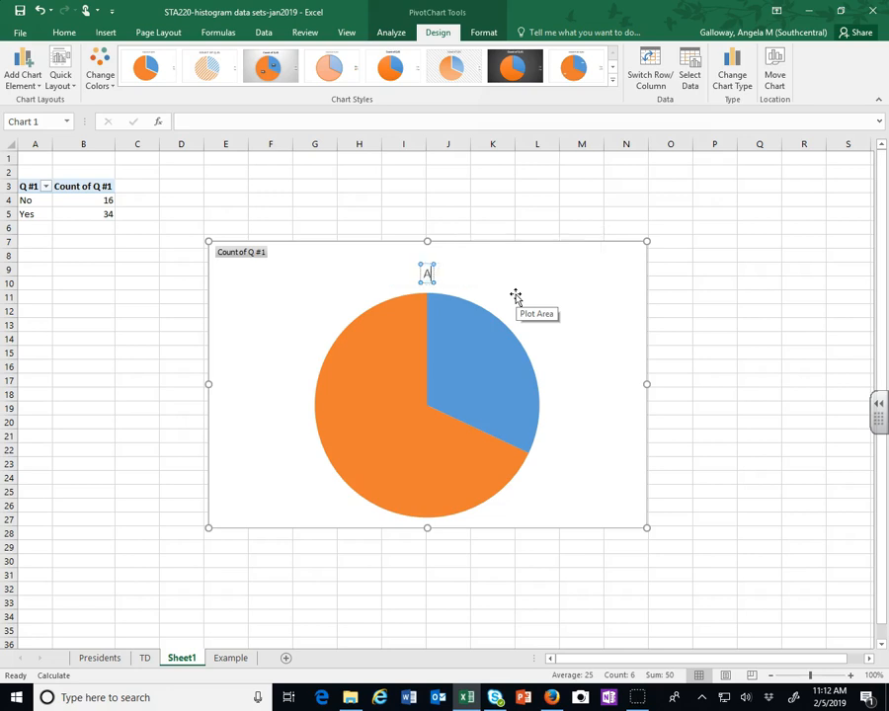
{"action": "type", "text": "re you a full"}
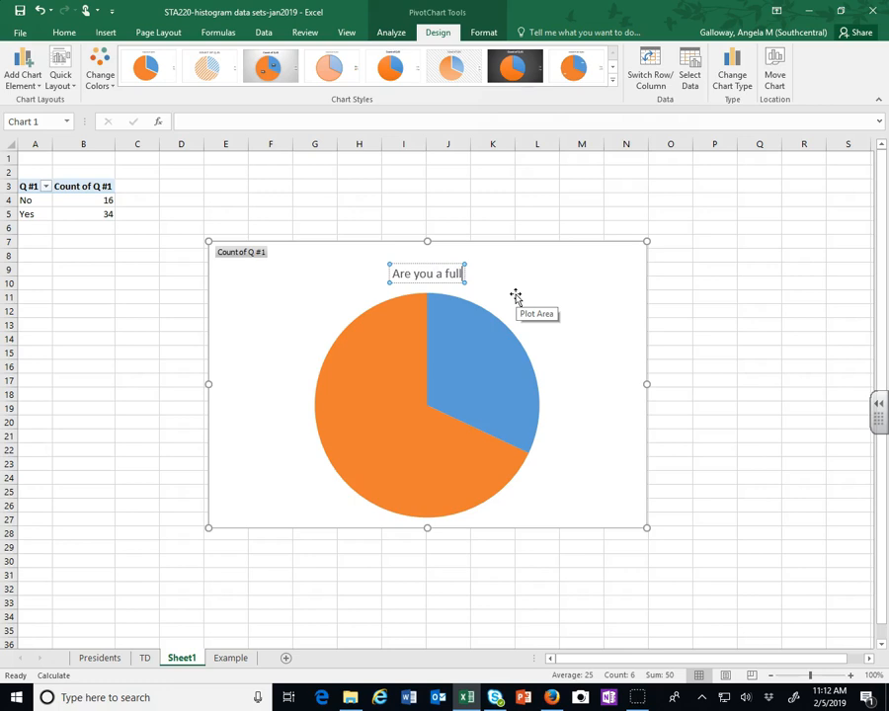
{"action": "type", "text": "-time student"}
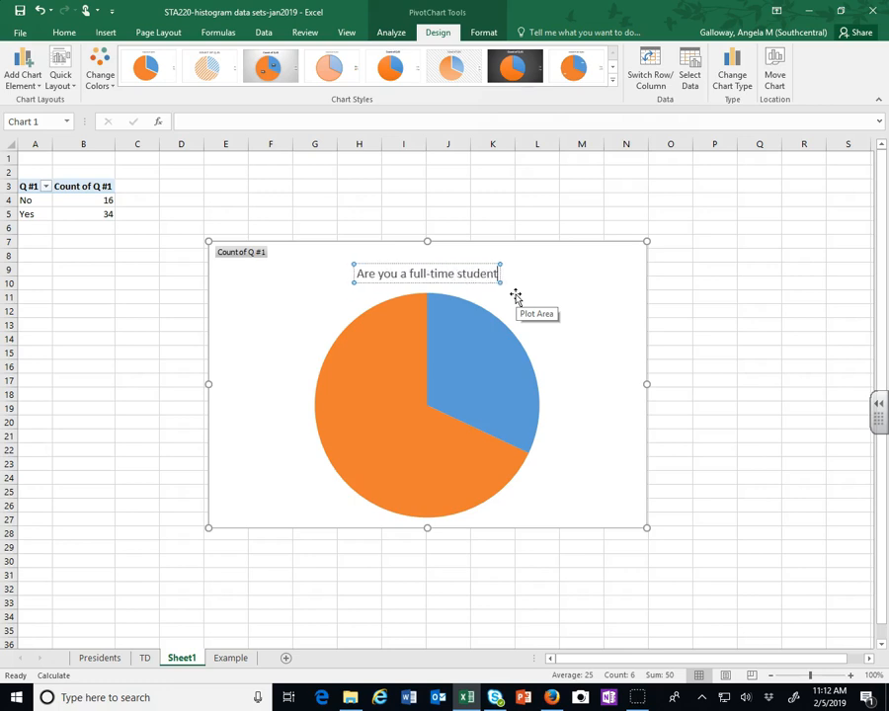
{"action": "type", "text": "?"}
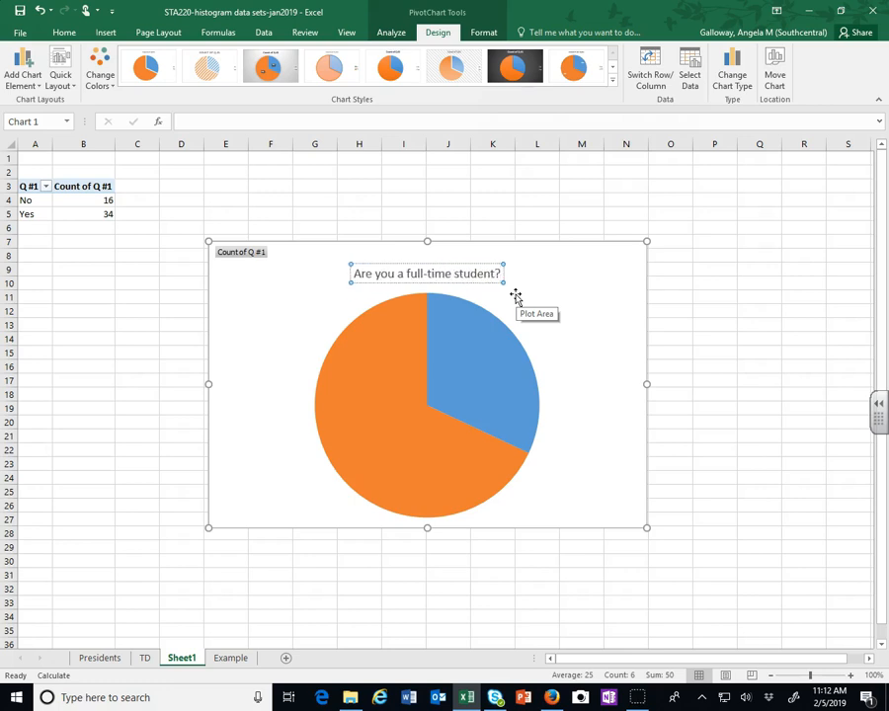
Step: Add a legend to the right of the pie and label its slices with data callouts
{"action": "left_click", "coordinate": [407, 414]}
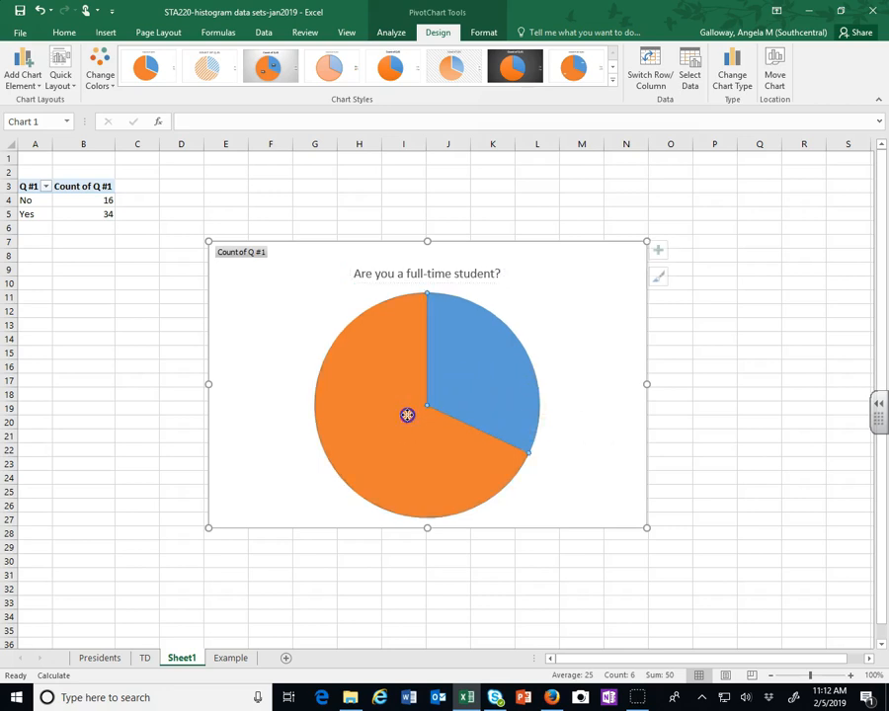
{"action": "left_click", "coordinate": [24, 83]}
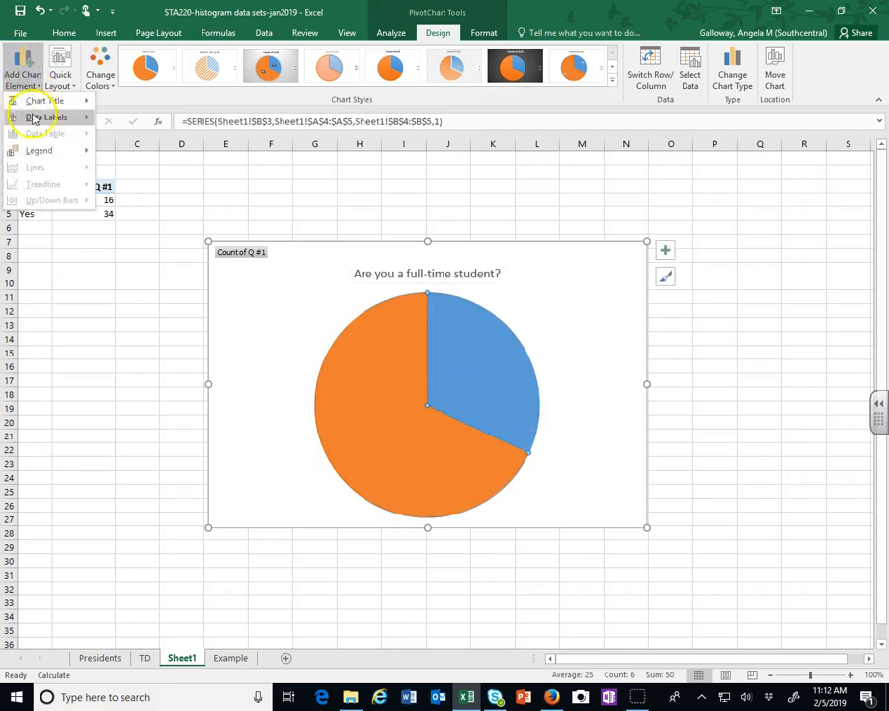
{"action": "left_click", "coordinate": [43, 150]}
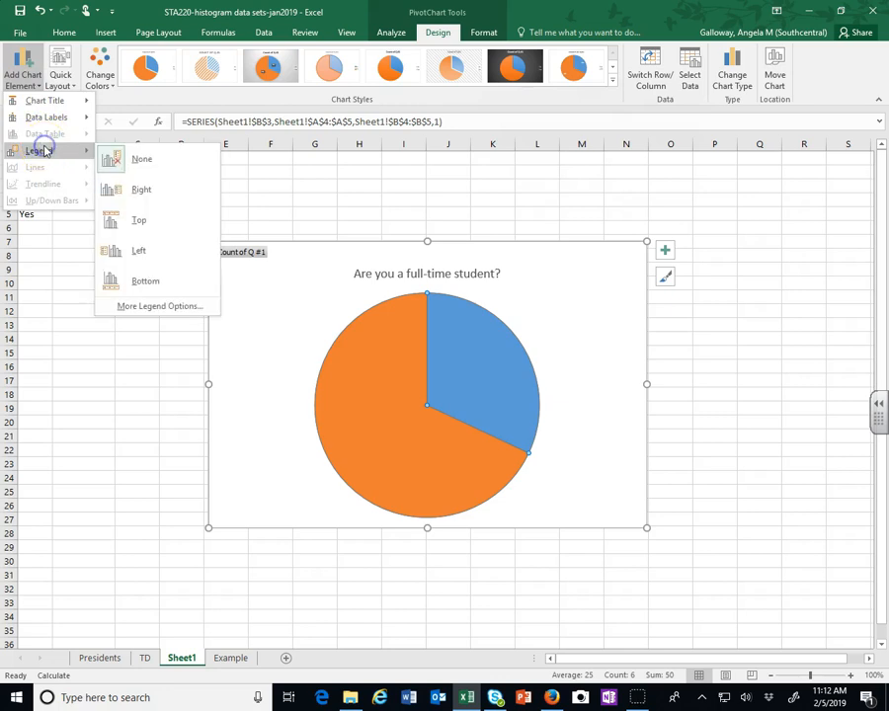
{"action": "left_click", "coordinate": [139, 190]}
{"action": "left_click", "coordinate": [35, 87]}
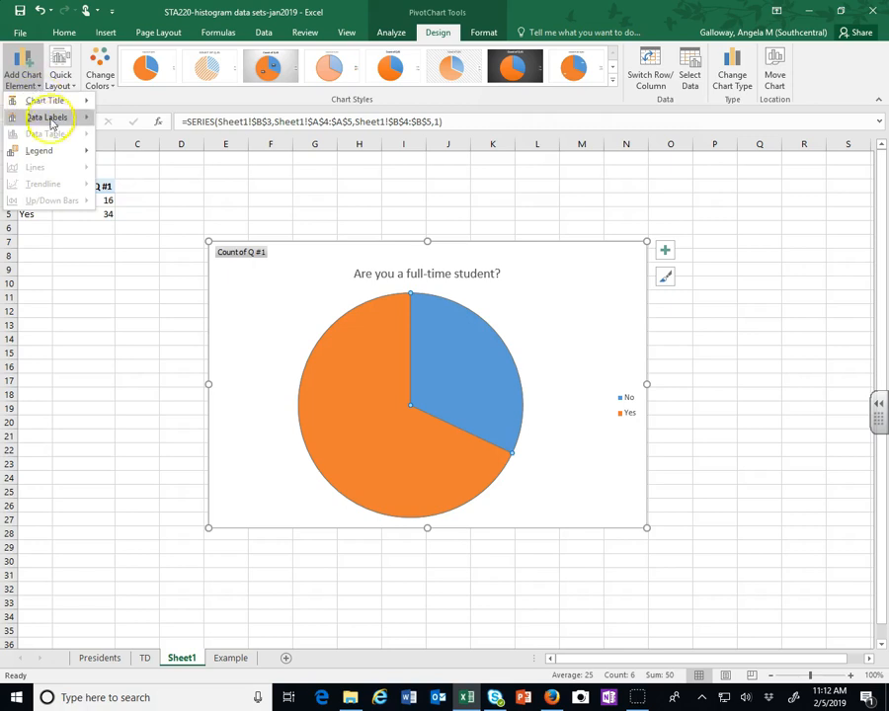
{"action": "mouse_move", "coordinate": [53, 122]}
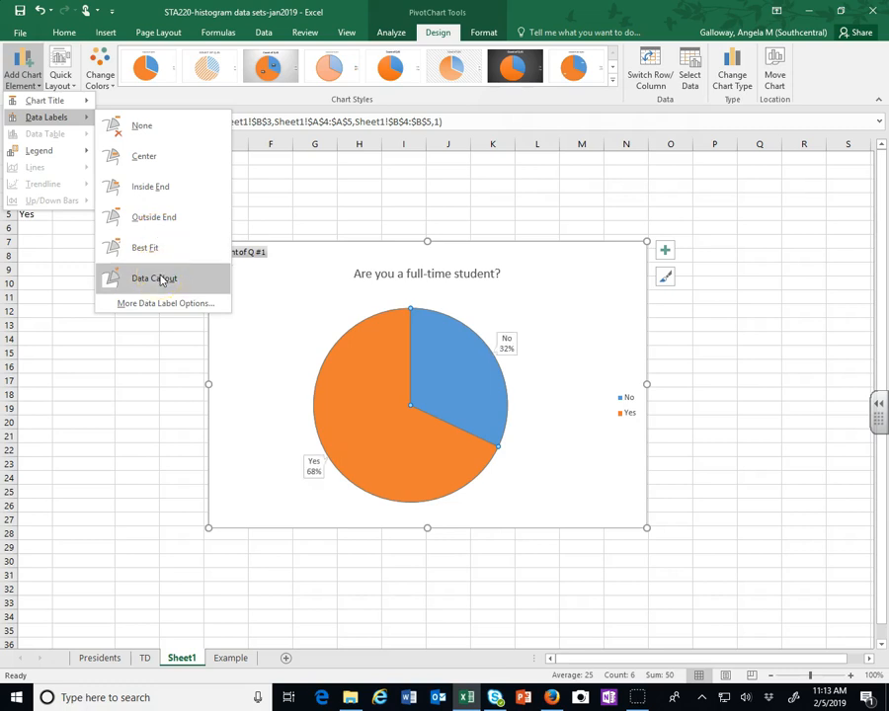
{"action": "left_click", "coordinate": [160, 279]}
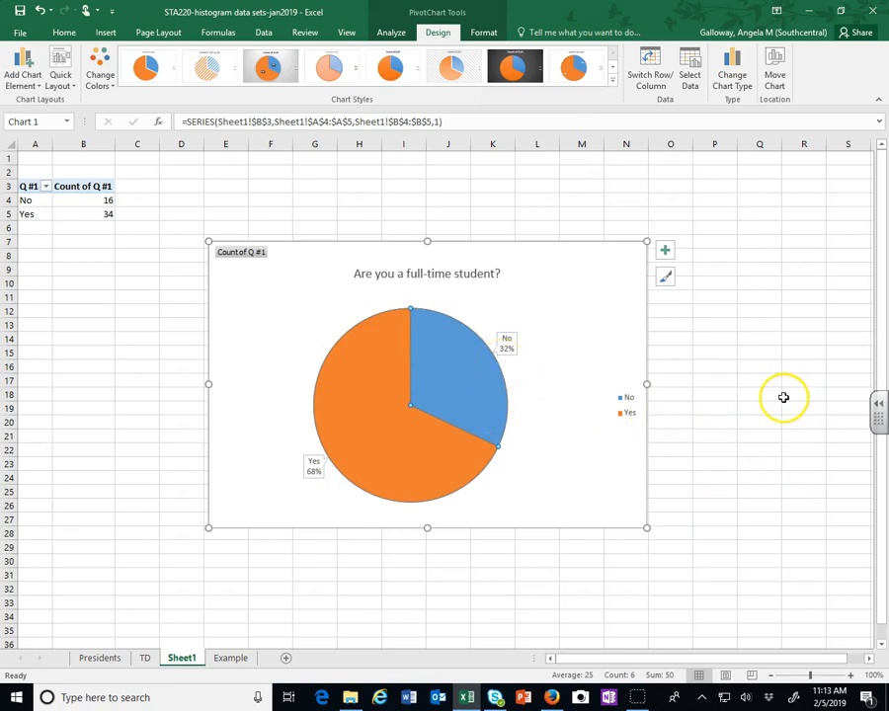
Step: Delete the pie chart's legend, leaving only the callouts to identify the slices
{"action": "mouse_move", "coordinate": [317, 392]}
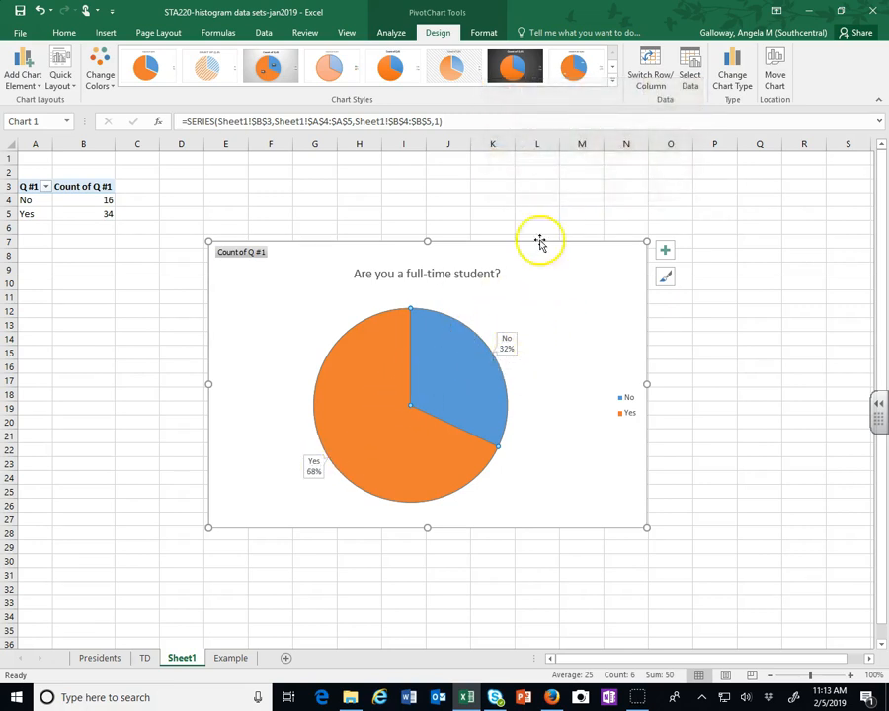
{"action": "left_click", "coordinate": [624, 410]}
{"action": "key", "text": "Delete"}
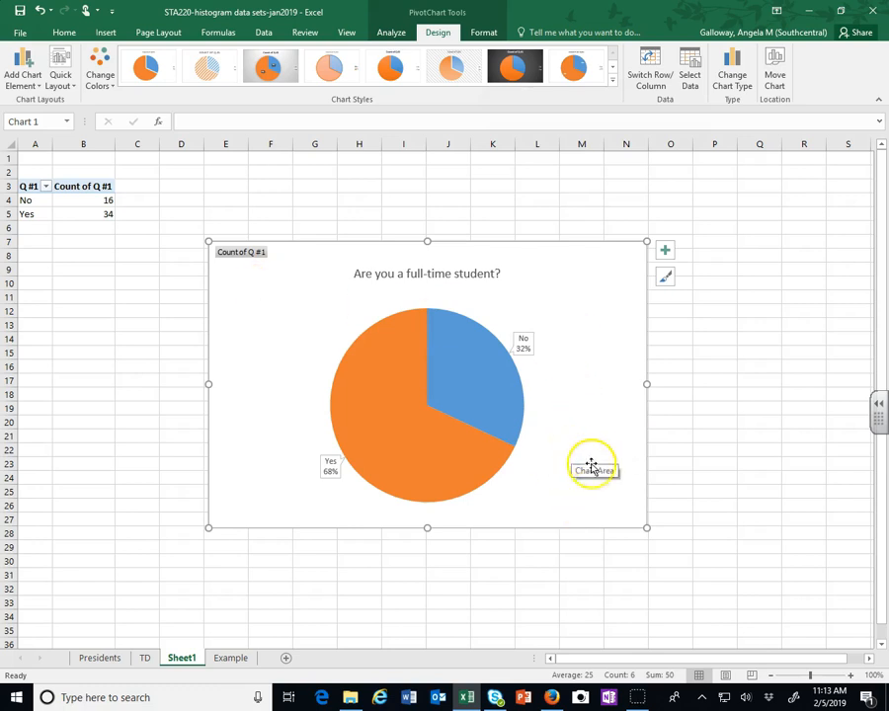
Step: Change the pie chart to a clustered column chart
{"action": "left_click", "coordinate": [729, 74]}
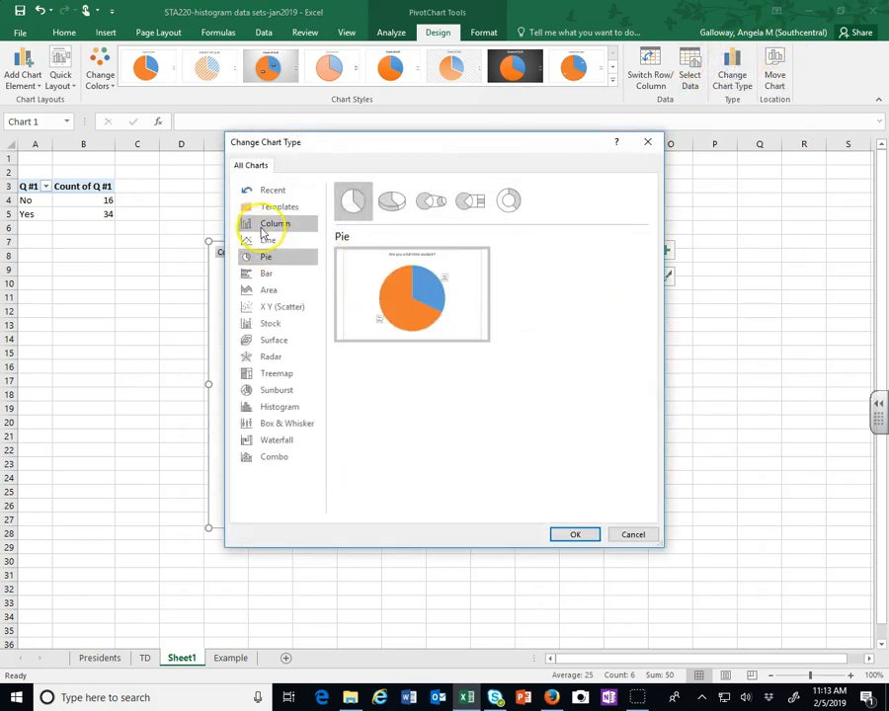
{"action": "left_click", "coordinate": [267, 225]}
{"action": "left_click", "coordinate": [575, 535]}
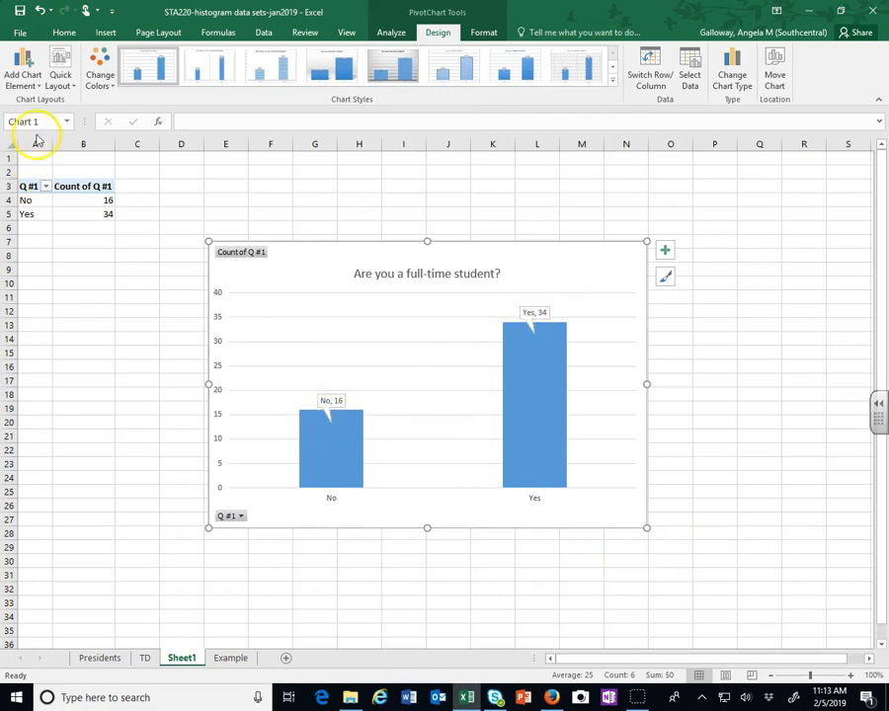
{"action": "left_click", "coordinate": [23, 71]}
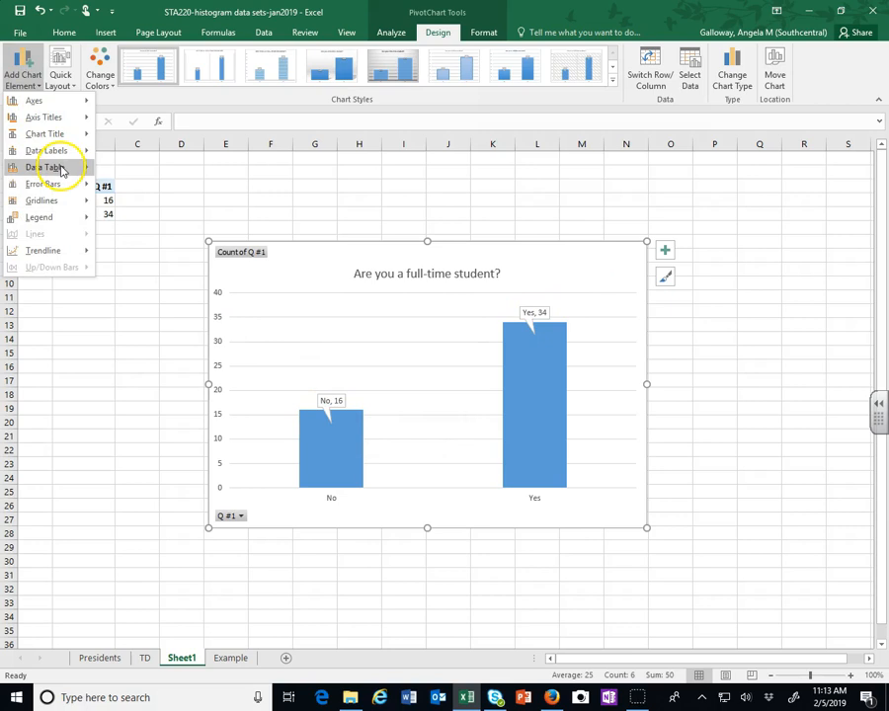
{"action": "mouse_move", "coordinate": [47, 156]}
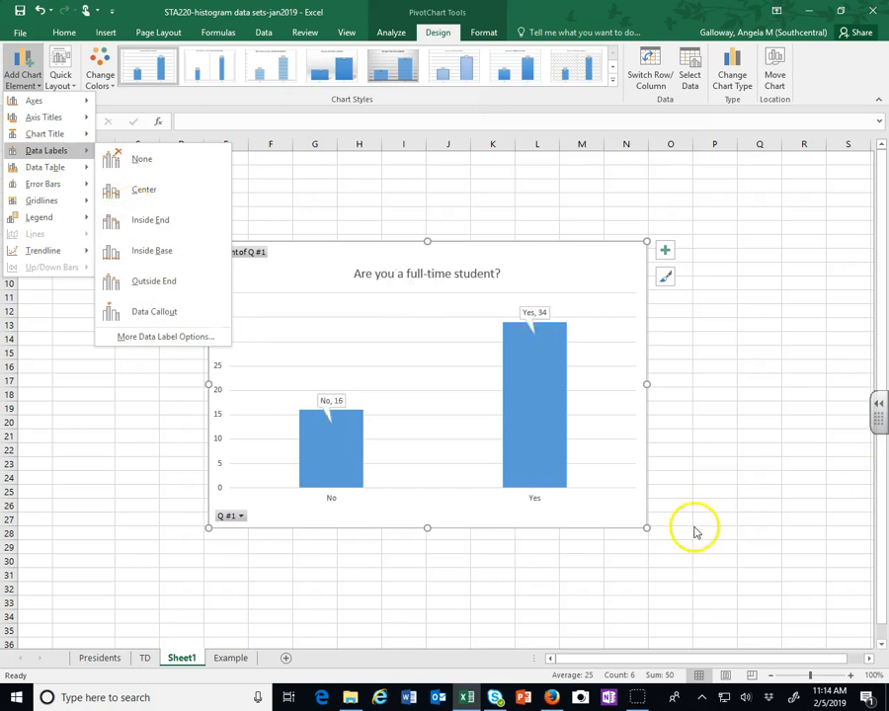
{"action": "left_click", "coordinate": [771, 491]}
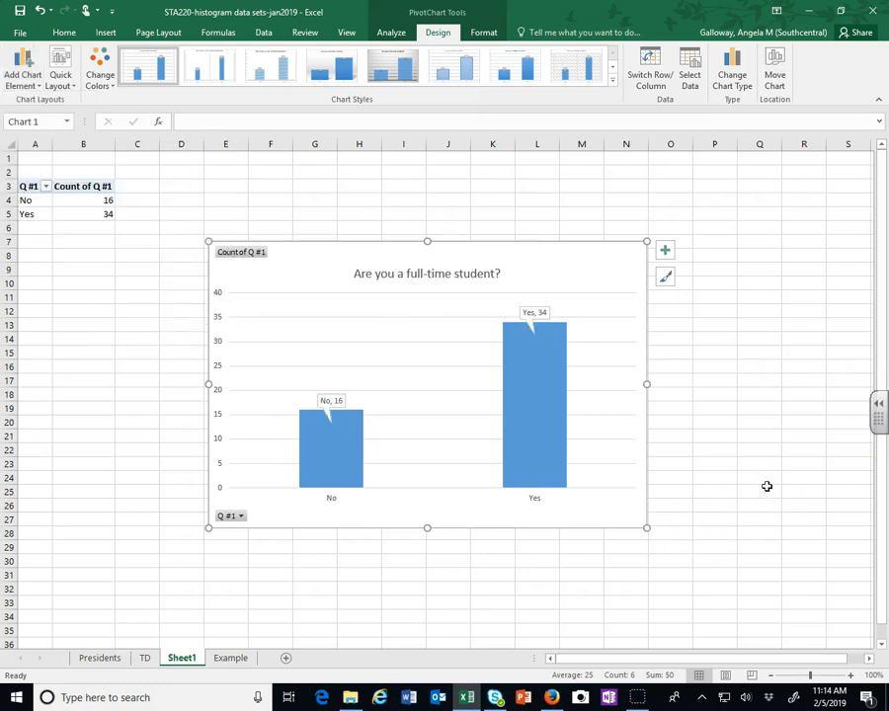